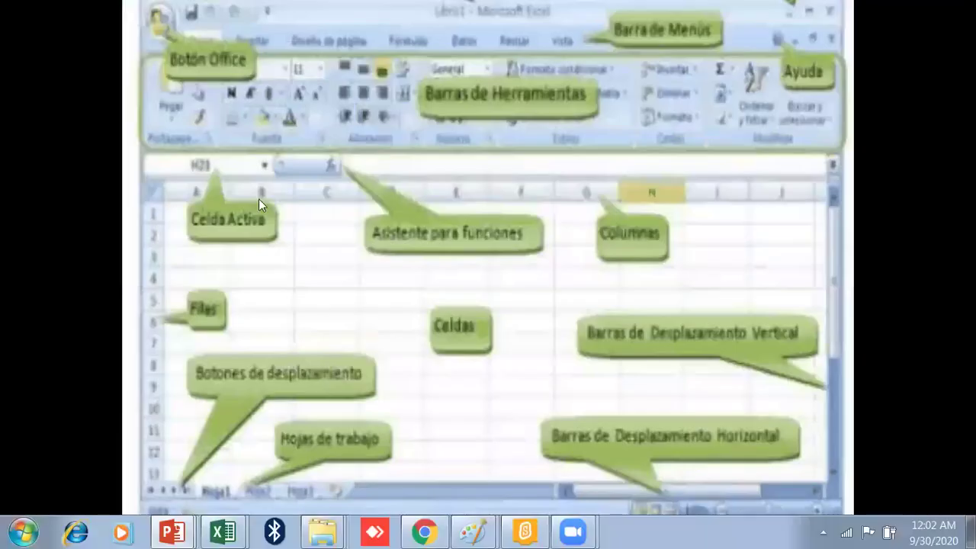
Step: Switch from the slide show to the Book1 workbook in Excel
{"action": "key", "text": "super"}
{"action": "left_click", "coordinate": [223, 532]}
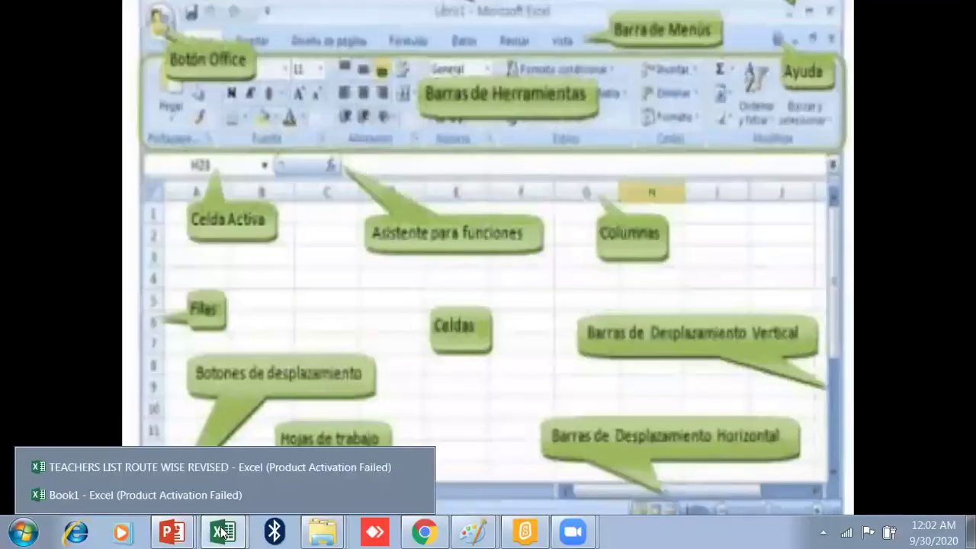
{"action": "left_click", "coordinate": [203, 495]}
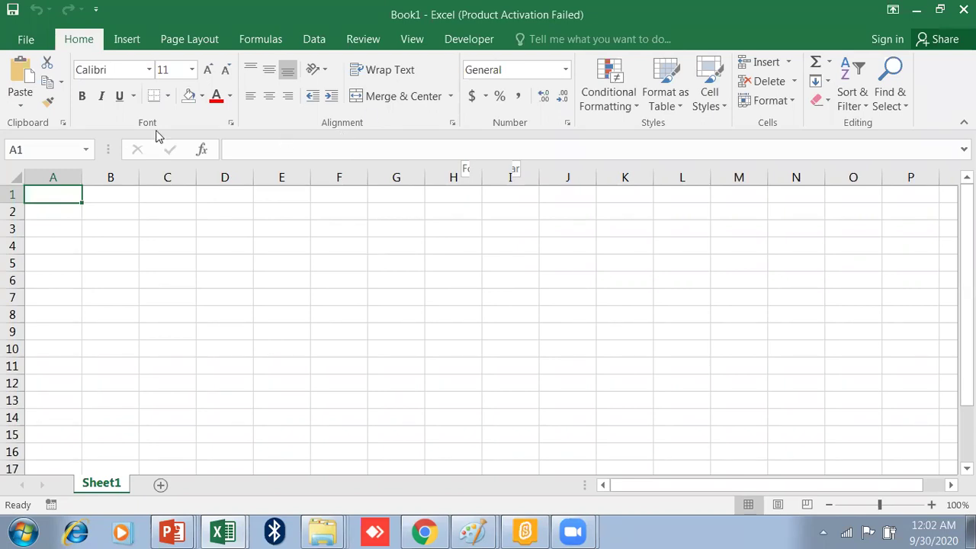
Step: Examine the ribbon's commands for inserting, page layout, formulas, data, reviewing and view, and return to the Home commands
{"action": "left_click", "coordinate": [128, 39]}
{"action": "left_click", "coordinate": [189, 40]}
{"action": "left_click", "coordinate": [265, 40]}
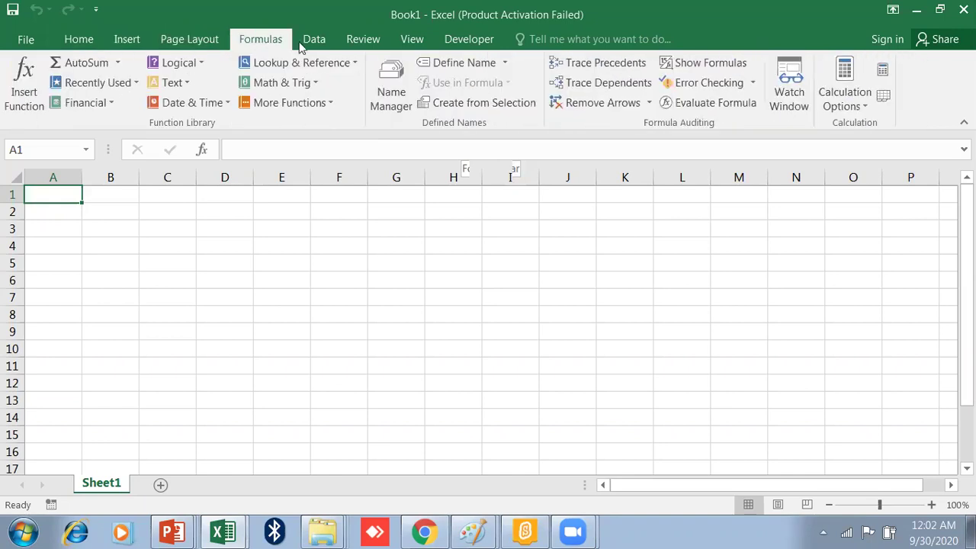
{"action": "left_click", "coordinate": [330, 44]}
{"action": "left_click", "coordinate": [363, 40]}
{"action": "left_click", "coordinate": [412, 39]}
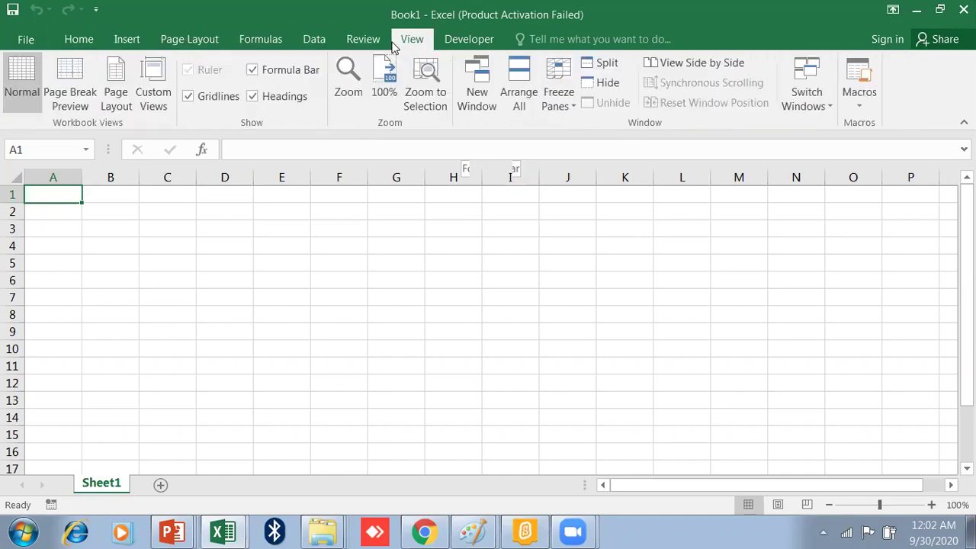
{"action": "left_click", "coordinate": [68, 43]}
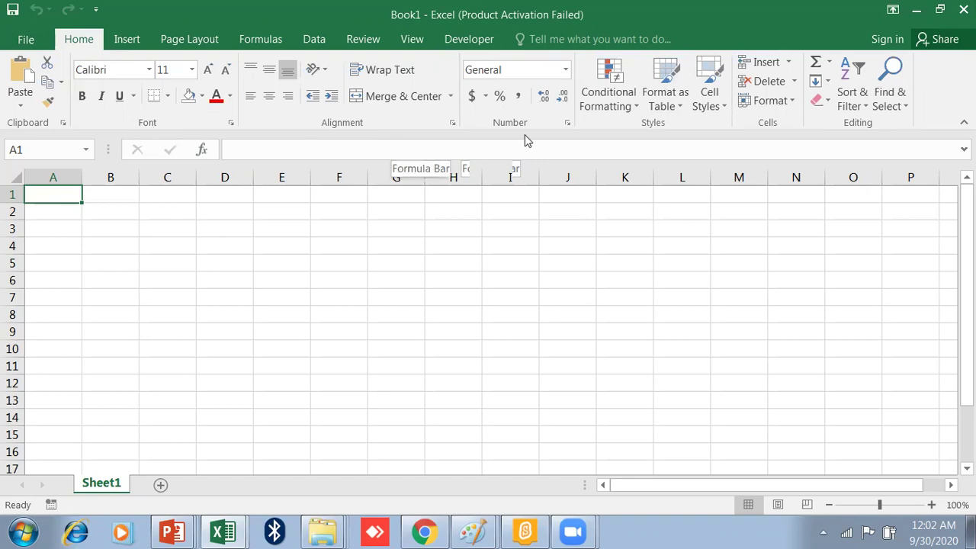
{"action": "left_click", "coordinate": [206, 51]}
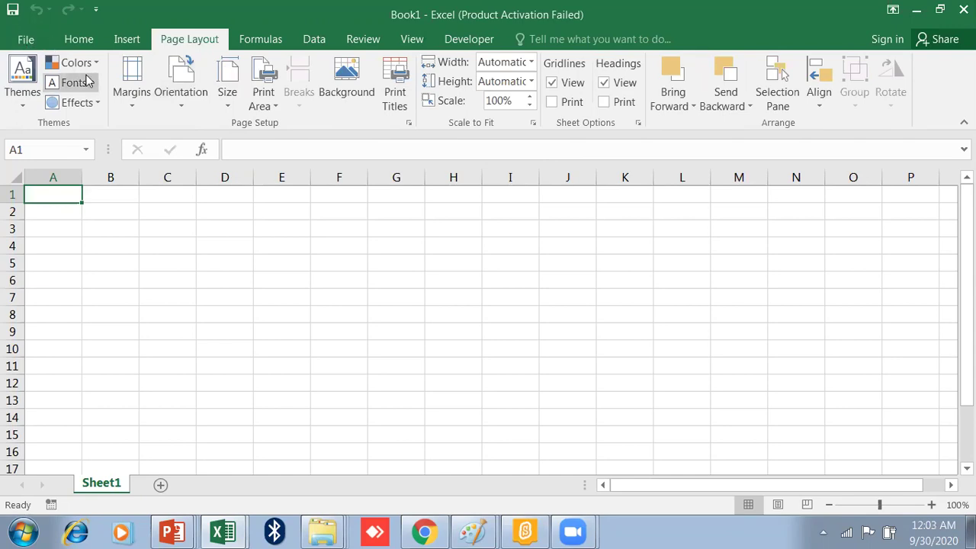
{"action": "scroll", "coordinate": [96, 63], "scroll_direction": "up", "scroll_amount": 2}
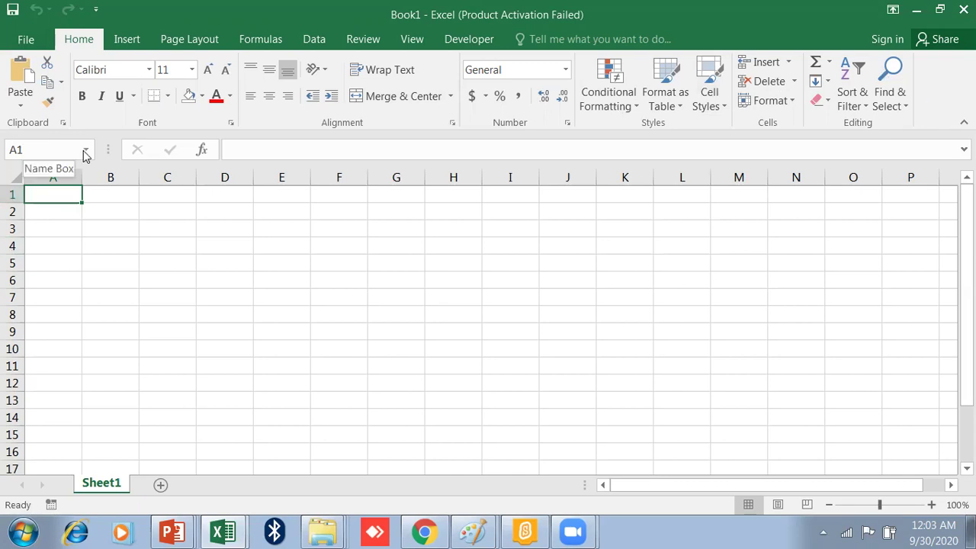
Step: Select scattered cells between columns A and J, ending at B4, to examine how the active cell's address is shown
{"action": "left_click_drag", "start_coordinate": [50, 228], "coordinate": [50, 245]}
{"action": "left_click", "coordinate": [339, 262]}
{"action": "left_click", "coordinate": [340, 229]}
{"action": "left_click", "coordinate": [453, 211]}
{"action": "left_click", "coordinate": [568, 314]}
{"action": "left_click", "coordinate": [532, 247]}
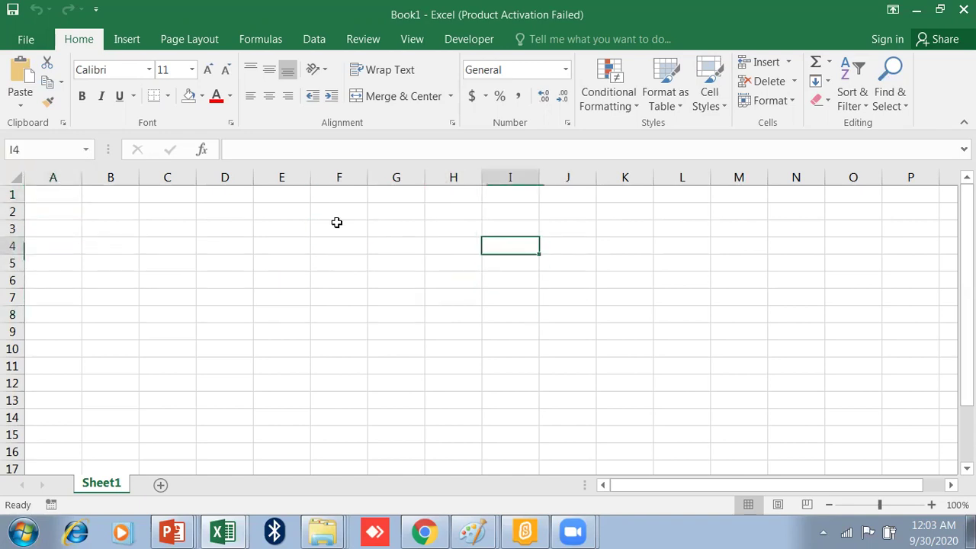
{"action": "left_click", "coordinate": [339, 246]}
{"action": "left_click", "coordinate": [113, 246]}
Step: Move the active cell around the sheet one cell at a time in all four directions, finishing at cell A1
{"action": "key", "text": "Left"}
{"action": "key", "text": "Right"}
{"action": "key", "text": "Right"}
{"action": "key", "text": "Right"}
{"action": "key", "text": "Right"}
{"action": "key", "text": "Right"}
{"action": "key", "text": "Right"}
{"action": "key", "text": "Right"}
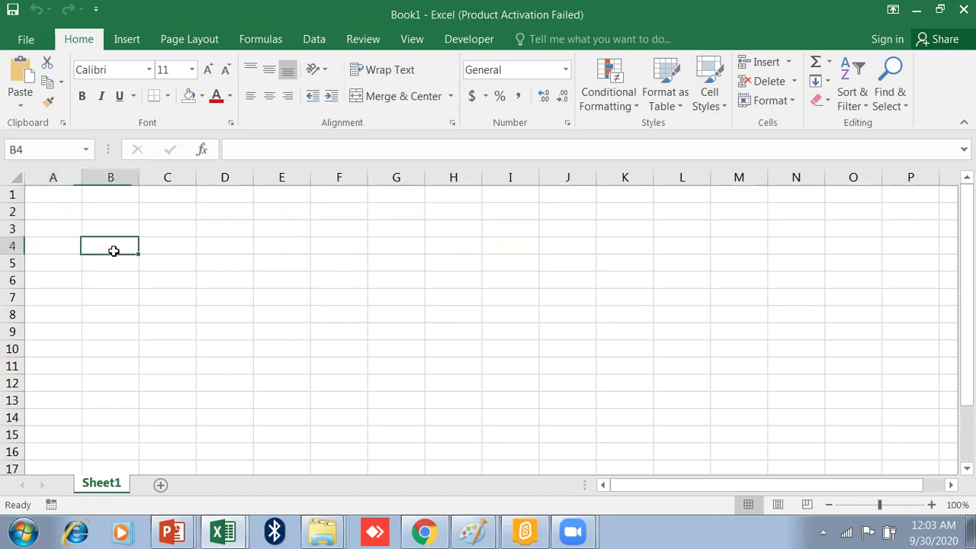
{"action": "key", "text": "Up"}
{"action": "key", "text": "Up"}
{"action": "key", "text": "Left"}
{"action": "key", "text": "Left"}
{"action": "key", "text": "Left"}
{"action": "key", "text": "Left"}
{"action": "key", "text": "Left"}
{"action": "key", "text": "Left"}
{"action": "key", "text": "Left"}
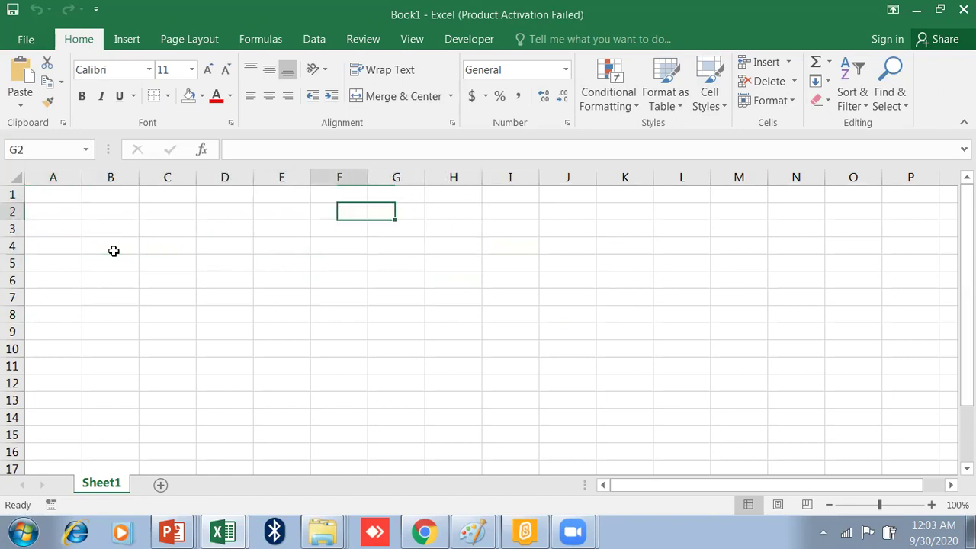
{"action": "key", "text": "Down"}
{"action": "key", "text": "Down"}
{"action": "key", "text": "Down"}
{"action": "key", "text": "Down"}
{"action": "key", "text": "Down"}
{"action": "key", "text": "Down"}
{"action": "key", "text": "Down"}
{"action": "key", "text": "Down"}
{"action": "key", "text": "Right"}
{"action": "key", "text": "Right"}
{"action": "key", "text": "Right"}
{"action": "key", "text": "Right"}
{"action": "key", "text": "Right"}
{"action": "key", "text": "Right"}
{"action": "key", "text": "Right"}
{"action": "key", "text": "Right"}
{"action": "key", "text": "Right"}
{"action": "key", "text": "Right"}
{"action": "key", "text": "Right"}
{"action": "key", "text": "Right"}
{"action": "key", "text": "Right"}
{"action": "key", "text": "Right"}
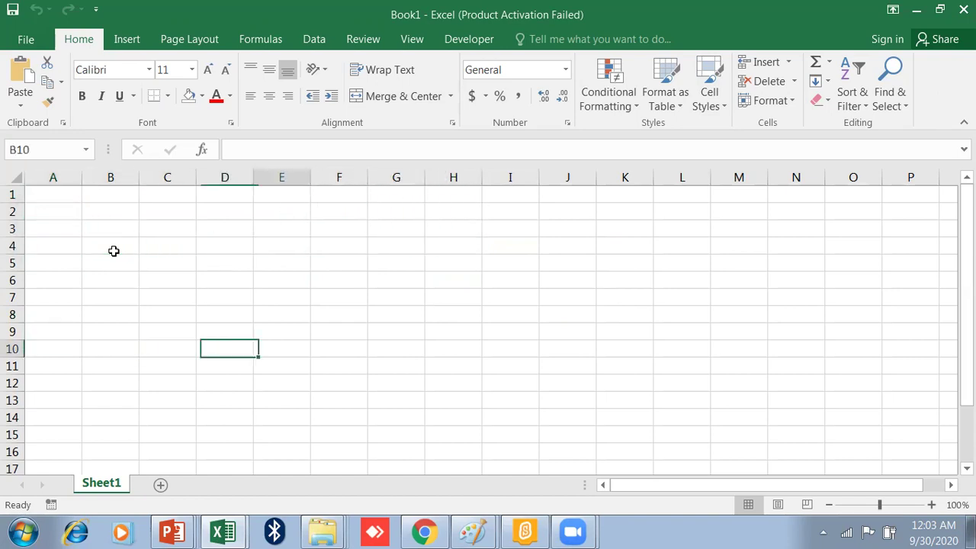
{"action": "key", "text": "Left"}
{"action": "key", "text": "Left"}
{"action": "key", "text": "Left"}
{"action": "key", "text": "Left"}
{"action": "key", "text": "Left"}
{"action": "key", "text": "Left"}
{"action": "key", "text": "Left"}
{"action": "key", "text": "Left"}
{"action": "key", "text": "Left"}
{"action": "key", "text": "Left"}
{"action": "key", "text": "Left"}
{"action": "key", "text": "Left"}
{"action": "key", "text": "Left"}
{"action": "key", "text": "Left"}
{"action": "key", "text": "Up"}
{"action": "key", "text": "Up"}
{"action": "key", "text": "Up"}
{"action": "key", "text": "Up"}
{"action": "key", "text": "Up"}
{"action": "key", "text": "Up"}
{"action": "key", "text": "Up"}
{"action": "key", "text": "Up"}
{"action": "key", "text": "Up"}
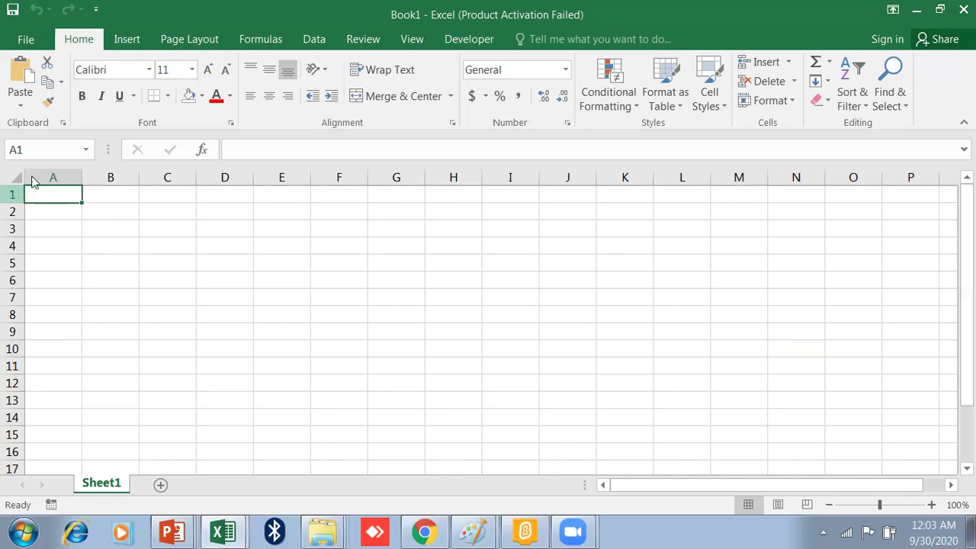
Step: Select cells B4, D5, F5, H4, I7 and J11 in turn and examine the Name Box and the formula bar
{"action": "left_click", "coordinate": [113, 245]}
{"action": "left_click", "coordinate": [200, 261]}
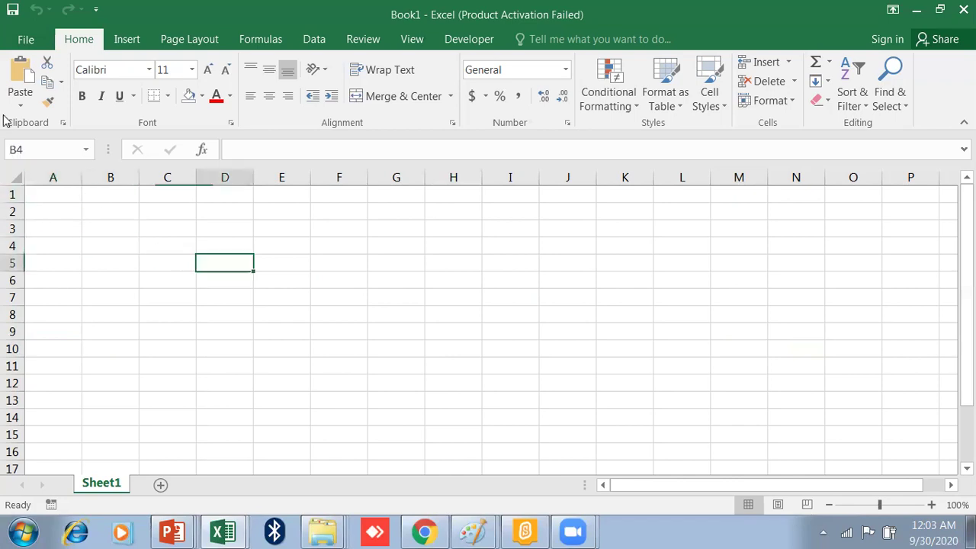
{"action": "left_click", "coordinate": [363, 267]}
{"action": "left_click", "coordinate": [466, 242]}
{"action": "left_click", "coordinate": [510, 295]}
{"action": "left_click", "coordinate": [564, 364]}
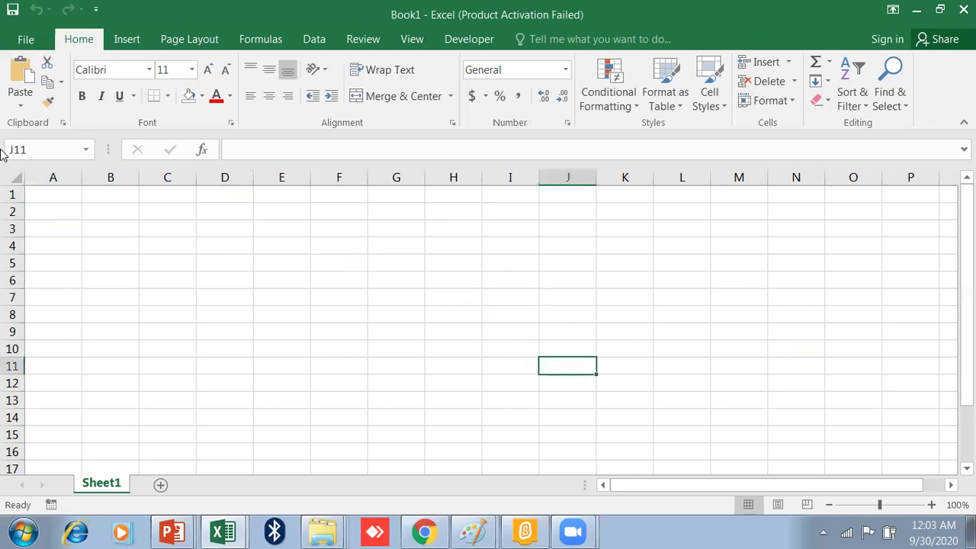
{"action": "left_click", "coordinate": [28, 148]}
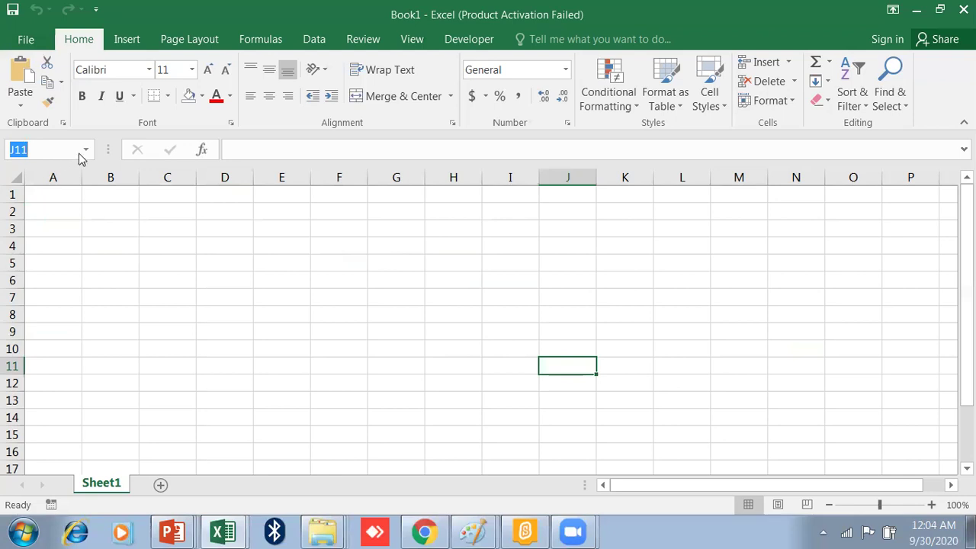
{"action": "left_click", "coordinate": [277, 153]}
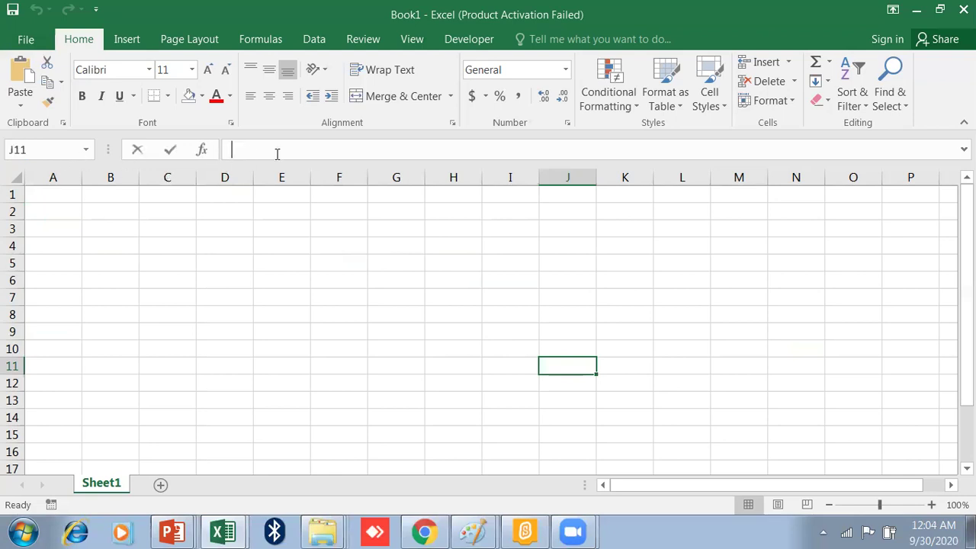
Step: Enter the heading "Roll No" in cell A1
{"action": "left_click", "coordinate": [53, 197]}
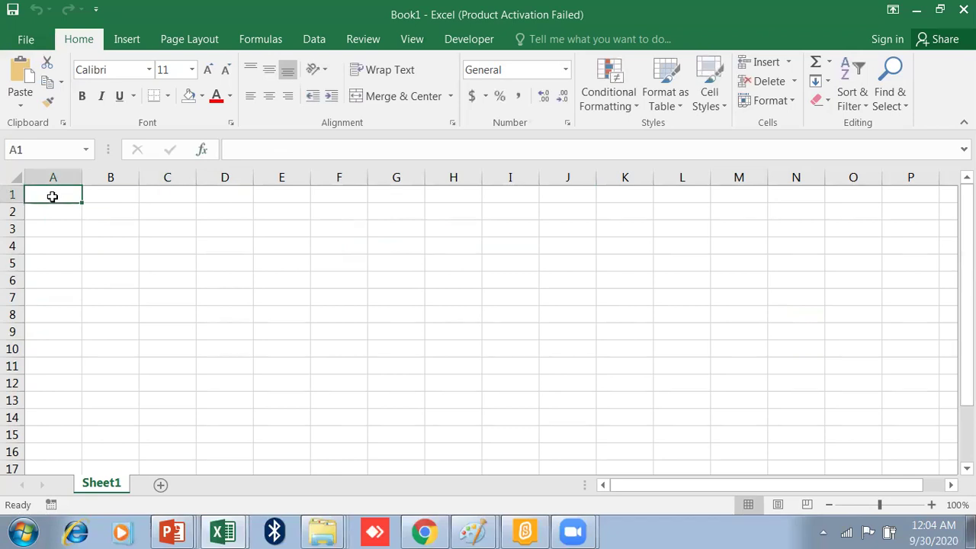
{"action": "type", "text": "=AM"}
{"action": "key", "text": "BackSpace"}
{"action": "key", "text": "BackSpace"}
{"action": "key", "text": "BackSpace"}
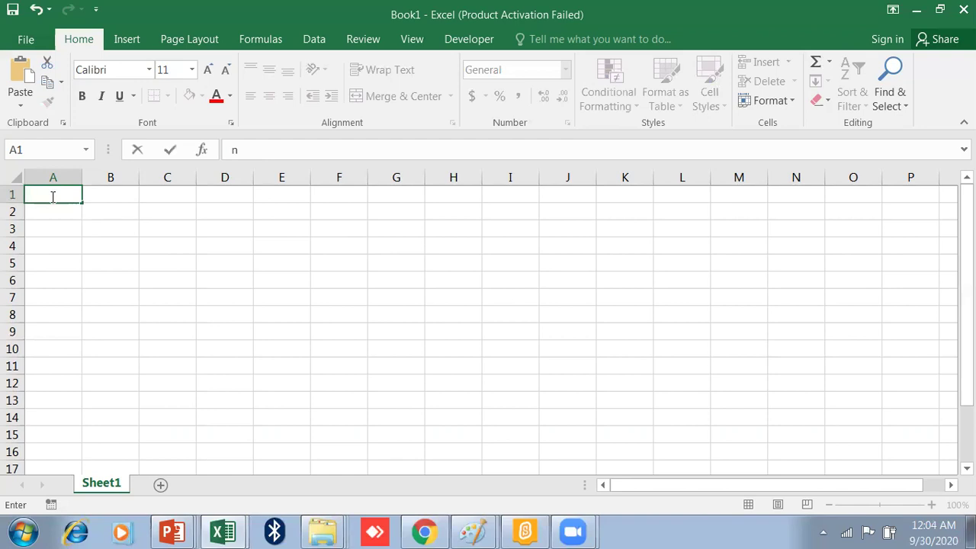
{"action": "type", "text": "Roll No"}
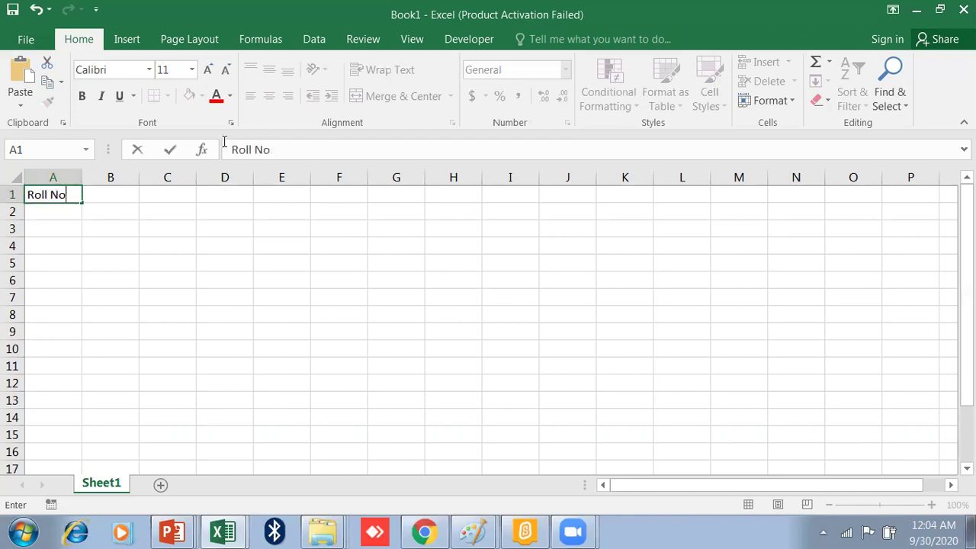
{"action": "left_click", "coordinate": [114, 199]}
Step: Examine the formula bar for the empty cells C1 and D1, leaving D1 blank
{"action": "left_click", "coordinate": [153, 196]}
{"action": "left_click", "coordinate": [209, 197]}
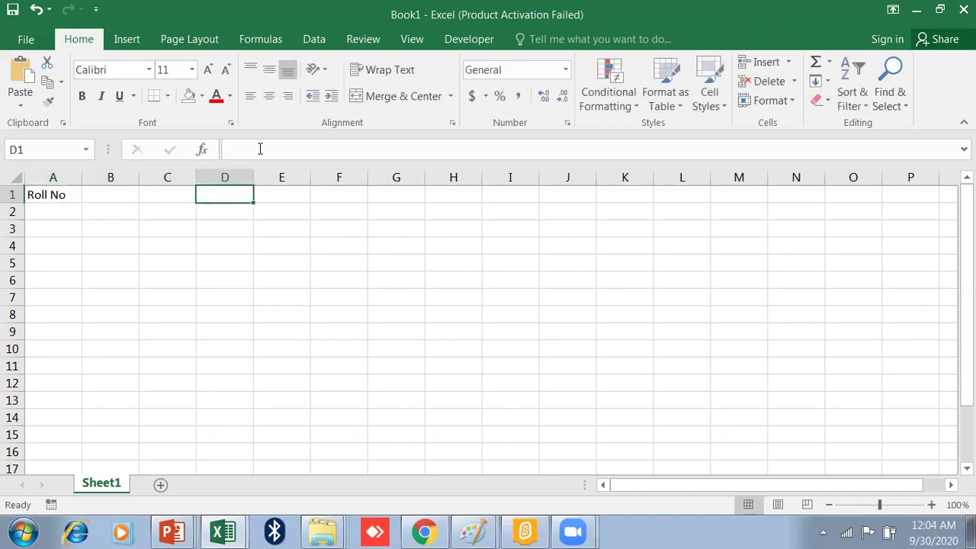
{"action": "left_click", "coordinate": [252, 149]}
{"action": "left_click", "coordinate": [252, 149]}
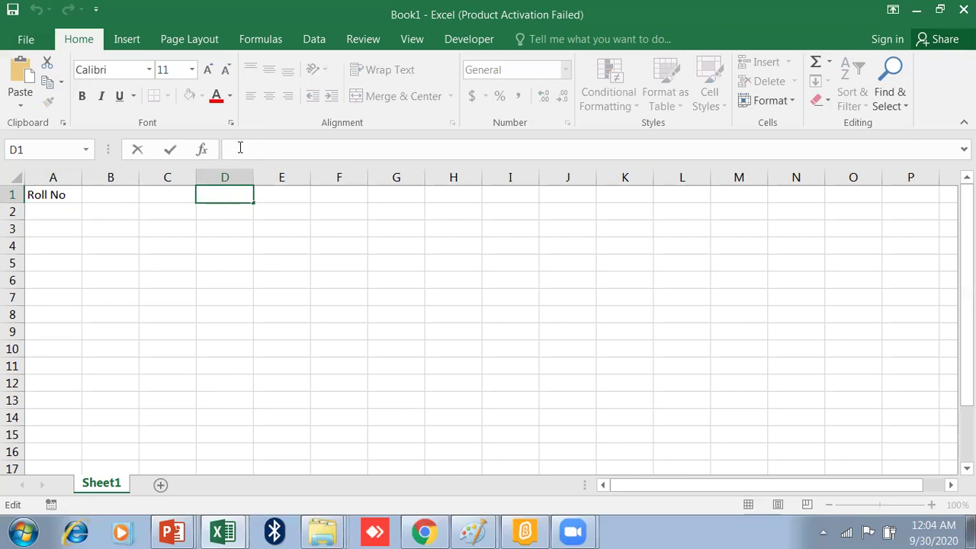
{"action": "left_click", "coordinate": [284, 194]}
{"action": "left_click", "coordinate": [189, 220]}
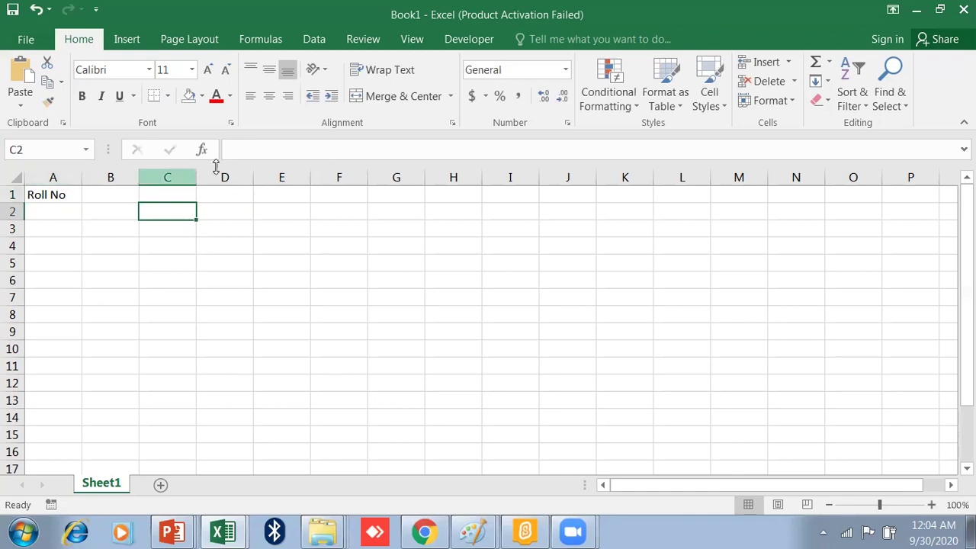
Step: Compare what the formula bar shows for the "Roll No" cell and for the empty cells around it
{"action": "left_click", "coordinate": [38, 211]}
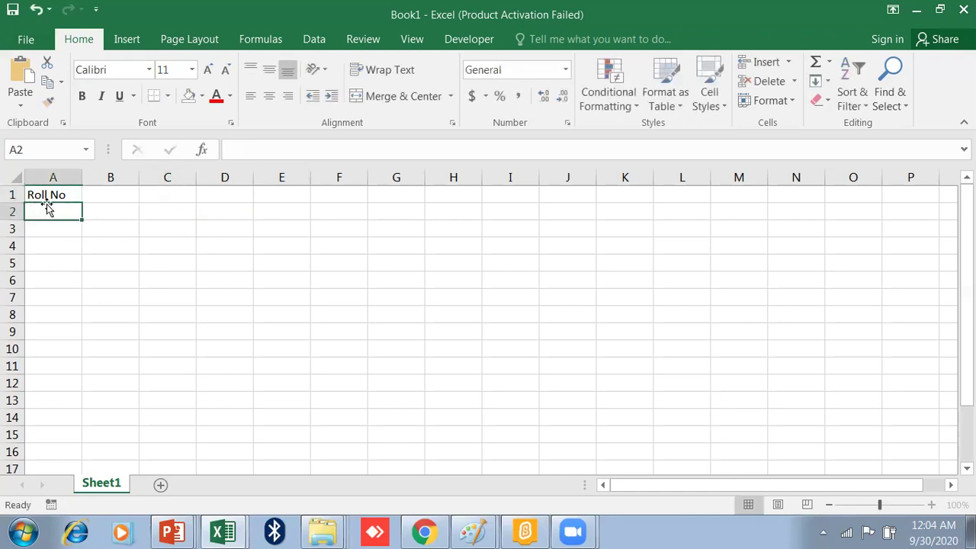
{"action": "left_click", "coordinate": [115, 197]}
{"action": "left_click", "coordinate": [266, 192]}
{"action": "left_click", "coordinate": [247, 151]}
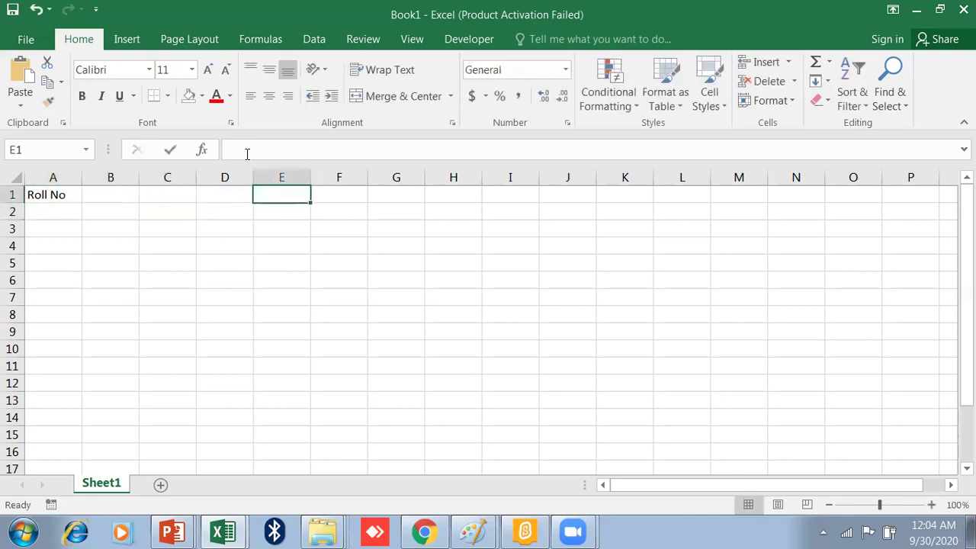
{"action": "left_click", "coordinate": [218, 210]}
{"action": "left_click", "coordinate": [52, 195]}
{"action": "left_click", "coordinate": [124, 191]}
{"action": "left_click", "coordinate": [180, 200]}
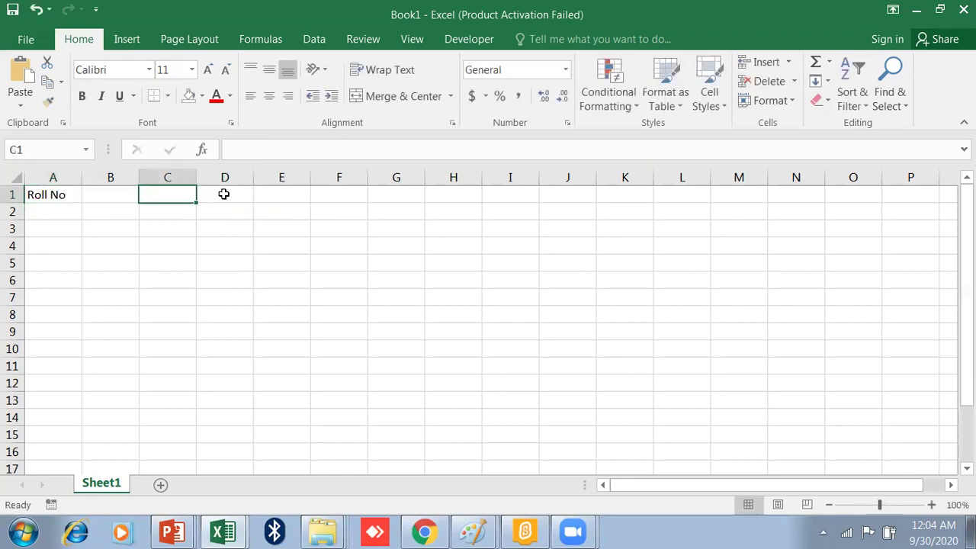
{"action": "left_click", "coordinate": [222, 192]}
{"action": "left_click", "coordinate": [102, 198]}
{"action": "left_click", "coordinate": [229, 192]}
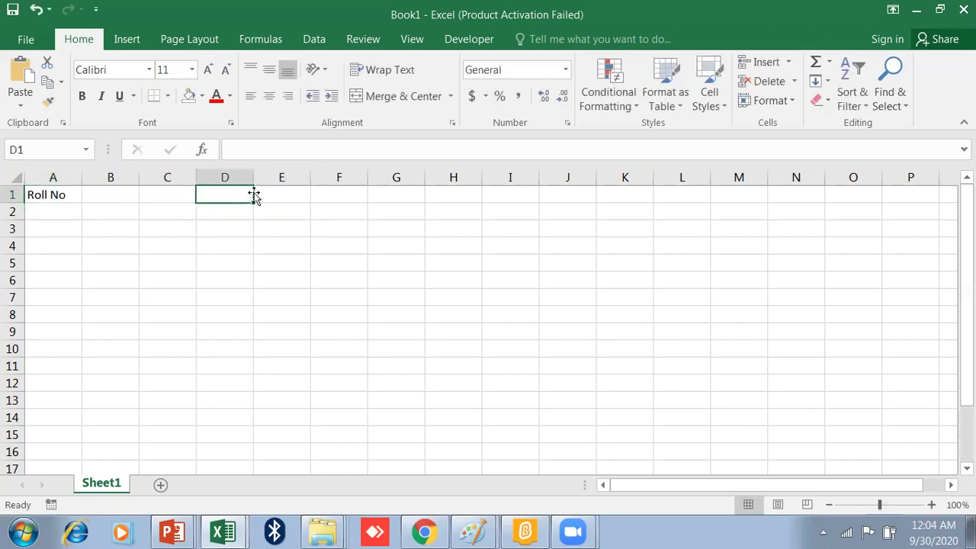
{"action": "left_click", "coordinate": [327, 195]}
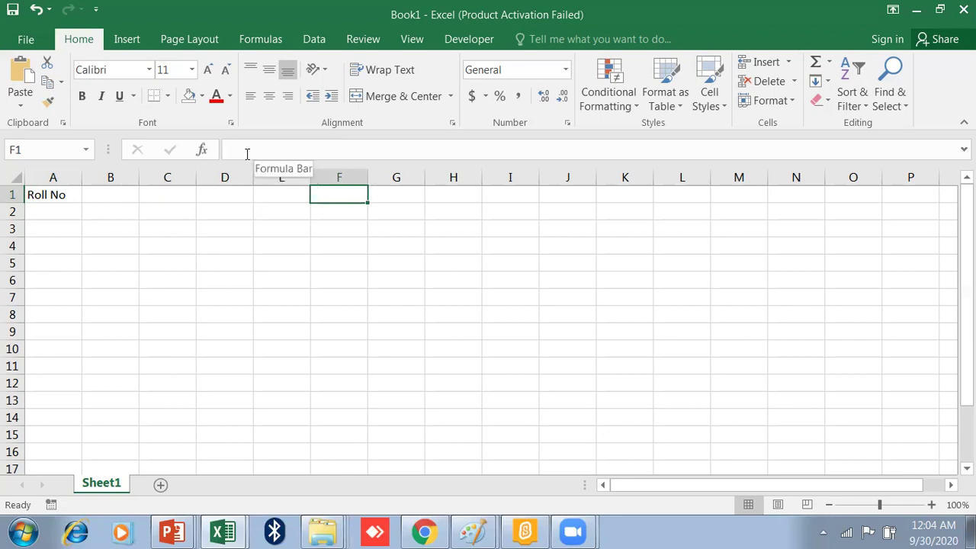
{"action": "left_click", "coordinate": [109, 193]}
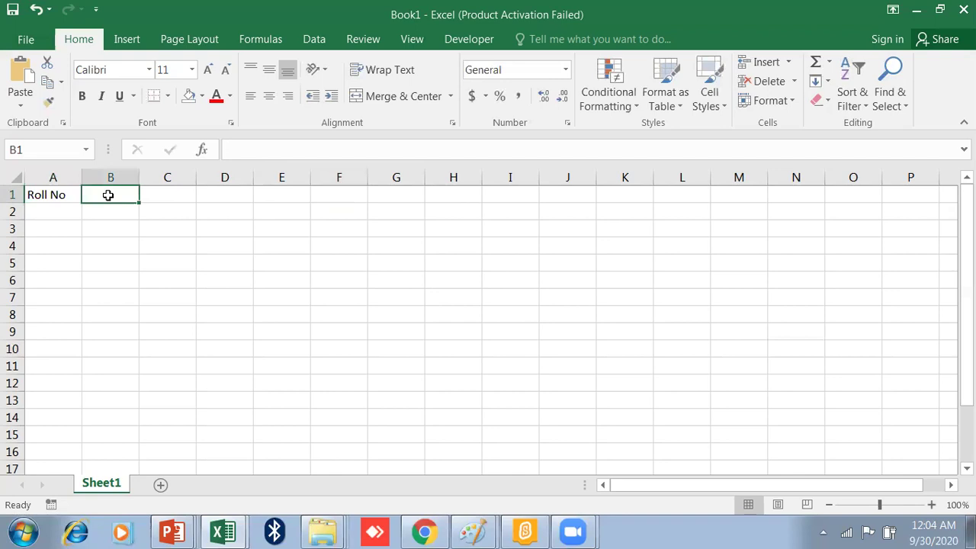
{"action": "left_click", "coordinate": [58, 195]}
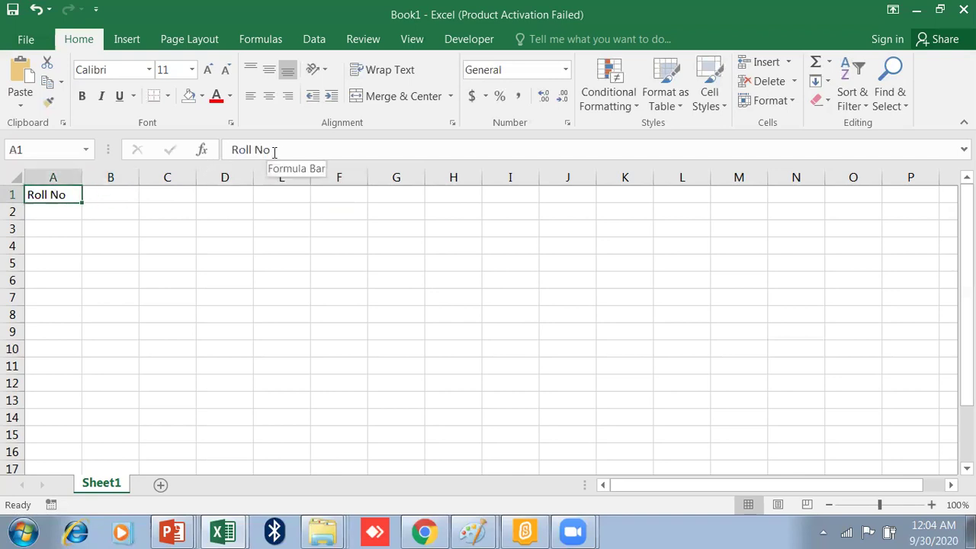
{"action": "left_click", "coordinate": [273, 194]}
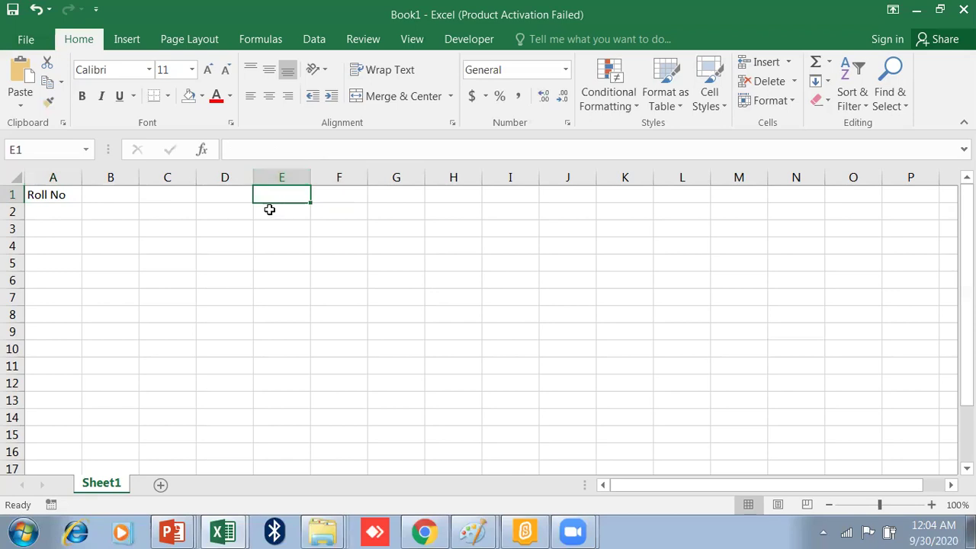
Step: Select the entire columns A through E one after another to examine the column headings
{"action": "left_click", "coordinate": [54, 176]}
{"action": "left_click_drag", "start_coordinate": [106, 177], "coordinate": [155, 176]}
{"action": "left_click", "coordinate": [161, 177]}
{"action": "left_click", "coordinate": [229, 177]}
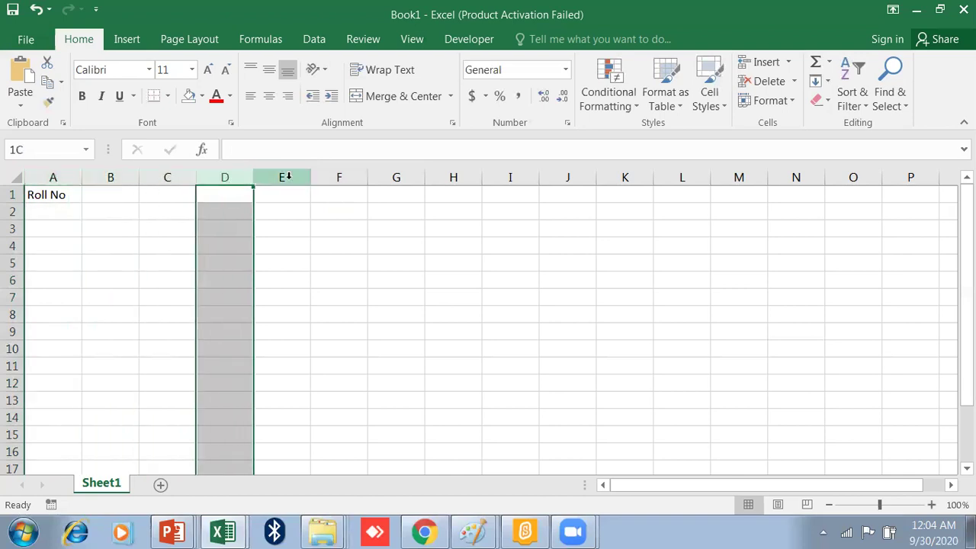
{"action": "left_click", "coordinate": [281, 177]}
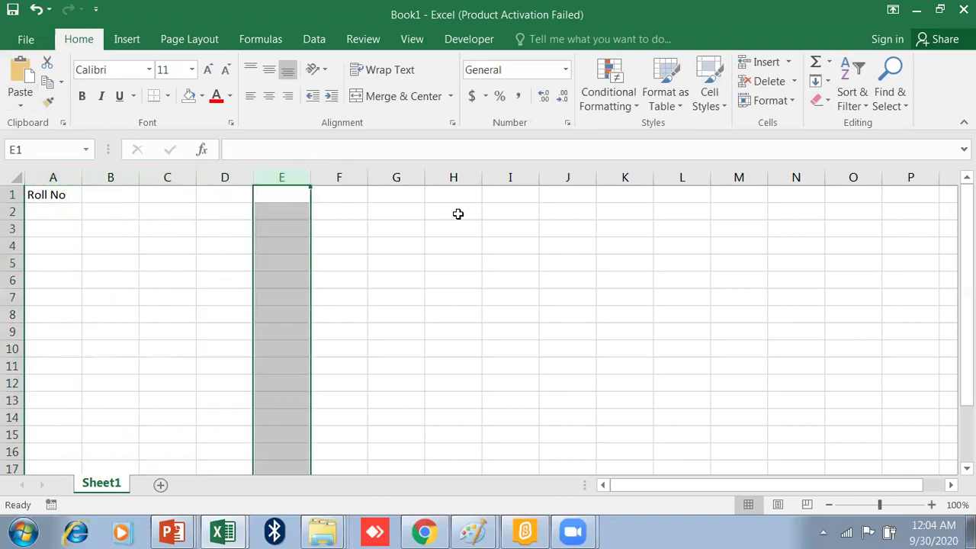
Step: Jump to the sheet's last column in row 2 to examine its heading, and return to cell A2
{"action": "left_click_drag", "start_coordinate": [458, 211], "coordinate": [665, 209]}
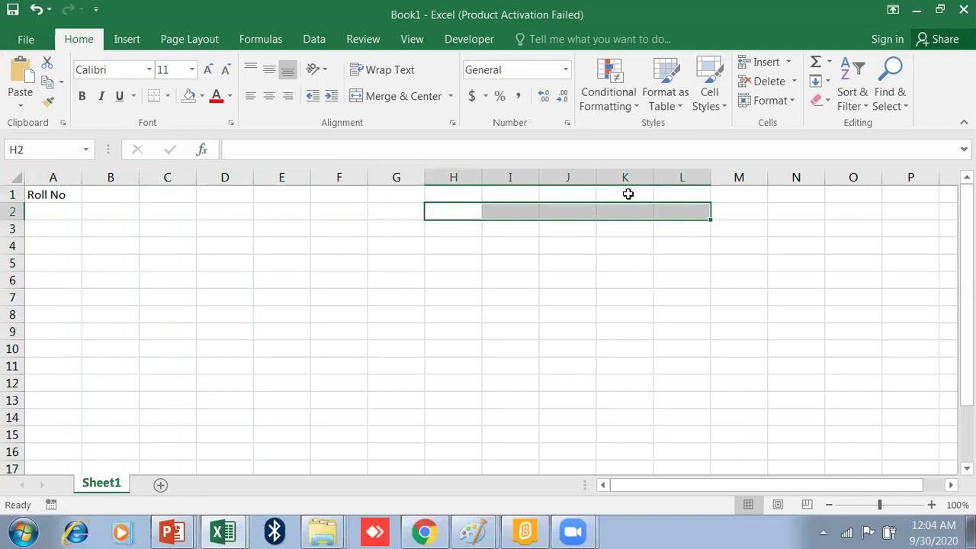
{"action": "key", "text": "ctrl+Right"}
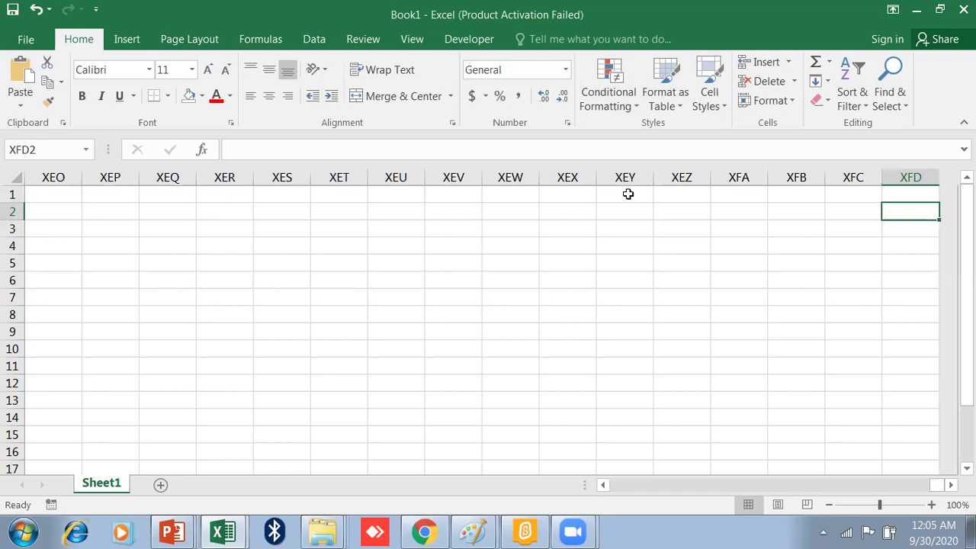
{"action": "key", "text": "Home"}
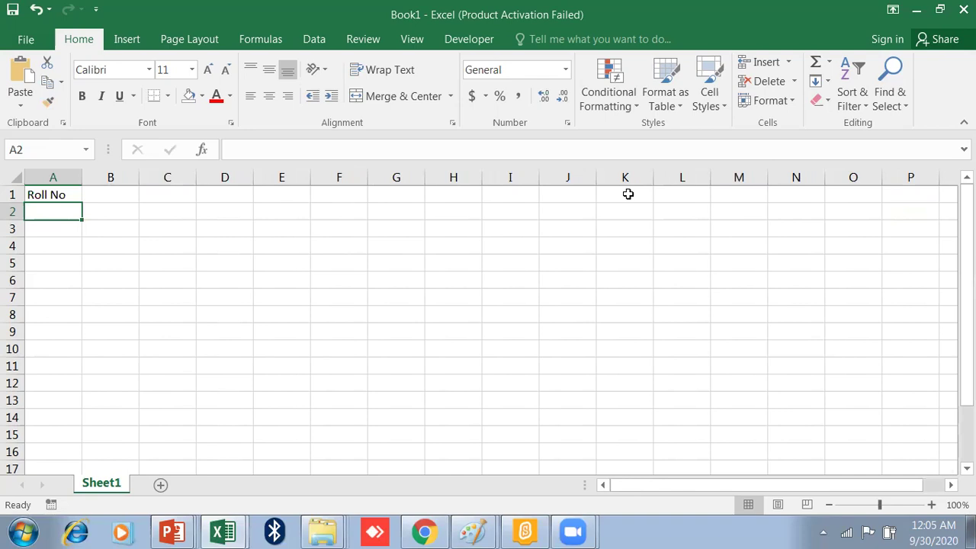
Step: Jump to the sheet's last row and its last column to examine the headings, and return to cell A1
{"action": "key", "text": "ctrl+Down"}
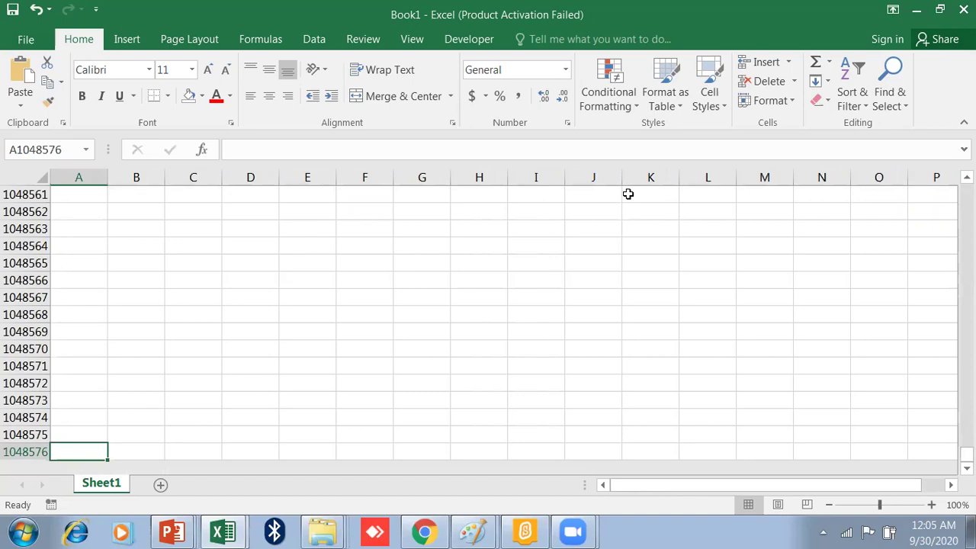
{"action": "key", "text": "ctrl+Right"}
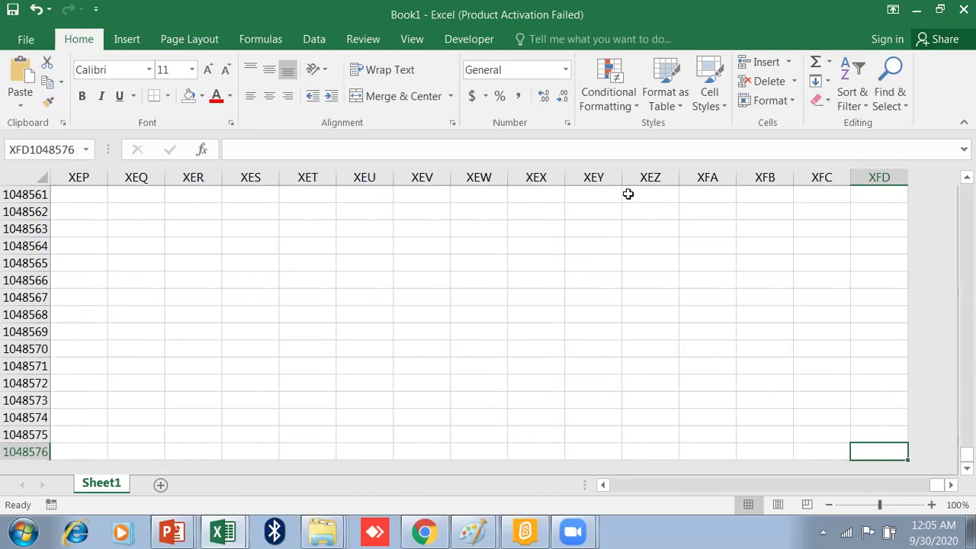
{"action": "key", "text": "ctrl+Left"}
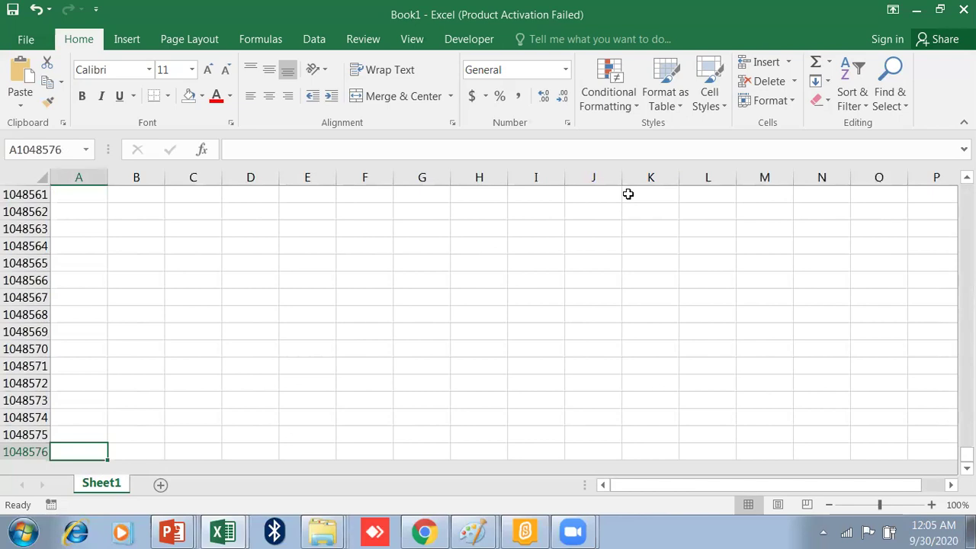
{"action": "key", "text": "ctrl+Up"}
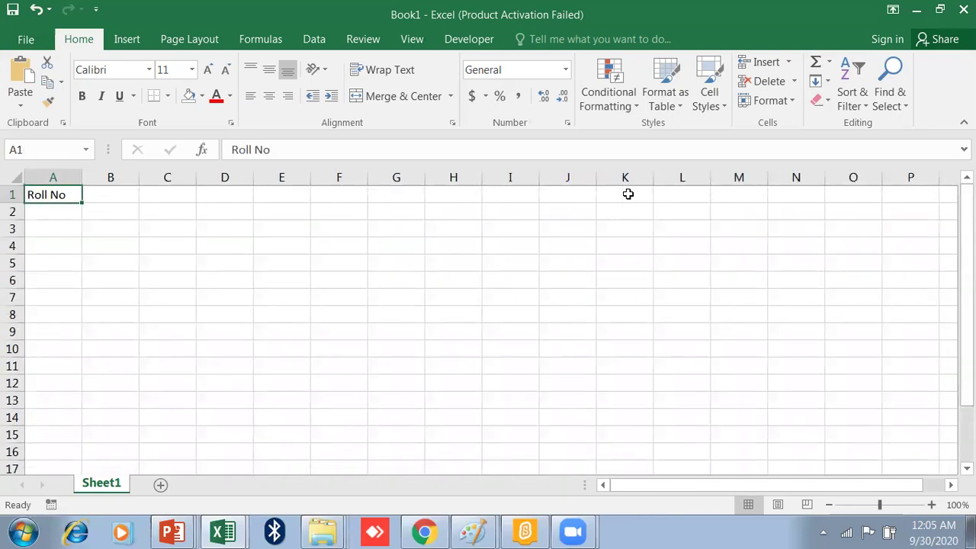
Step: Move the active cell one cell at a time along row 1 to E1 and back, ending in A2
{"action": "key", "text": "Right"}
{"action": "key", "text": "Left"}
{"action": "key", "text": "Right"}
{"action": "key", "text": "Right"}
{"action": "key", "text": "Right"}
{"action": "key", "text": "Right"}
{"action": "key", "text": "Left"}
{"action": "key", "text": "Left"}
{"action": "key", "text": "Left"}
{"action": "key", "text": "Left"}
{"action": "key", "text": "Down"}
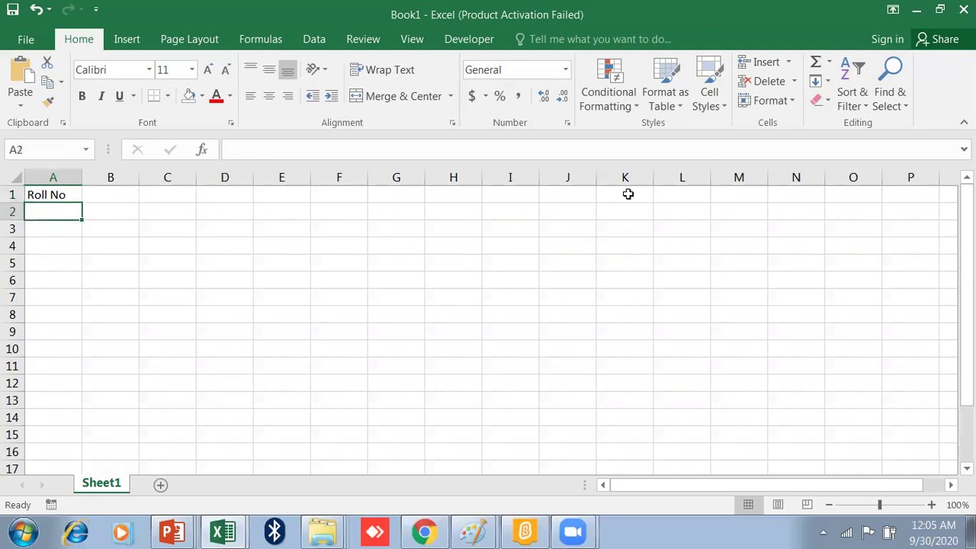
Step: Move the active cell from A2 through A3 and B3, and along row 2 to G2
{"action": "key", "text": "Down"}
{"action": "key", "text": "Right"}
{"action": "key", "text": "Up"}
{"action": "key", "text": "Right"}
{"action": "key", "text": "Right"}
{"action": "key", "text": "Right"}
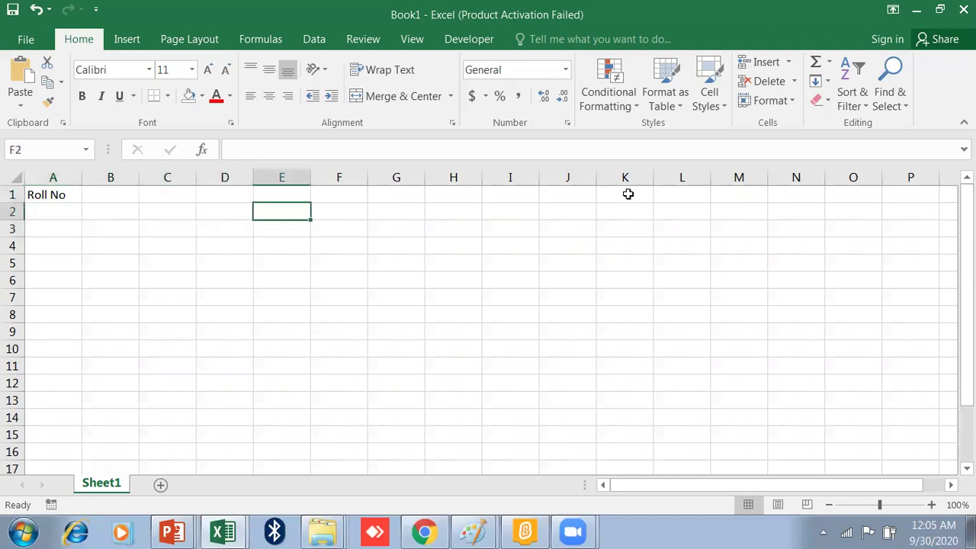
{"action": "key", "text": "Right"}
{"action": "key", "text": "Right"}
{"action": "key", "text": "Right"}
{"action": "key", "text": "Left"}
Step: Return to the start of row 2, step down column A and back up to A1, and move across to E1
{"action": "key", "text": "Home"}
{"action": "key", "text": "Down"}
{"action": "key", "text": "Down"}
{"action": "key", "text": "Down"}
{"action": "key", "text": "Up"}
{"action": "key", "text": "Up"}
{"action": "key", "text": "Up"}
{"action": "key", "text": "Up"}
{"action": "key", "text": "Right"}
{"action": "key", "text": "Right"}
{"action": "key", "text": "Right"}
{"action": "key", "text": "Right"}
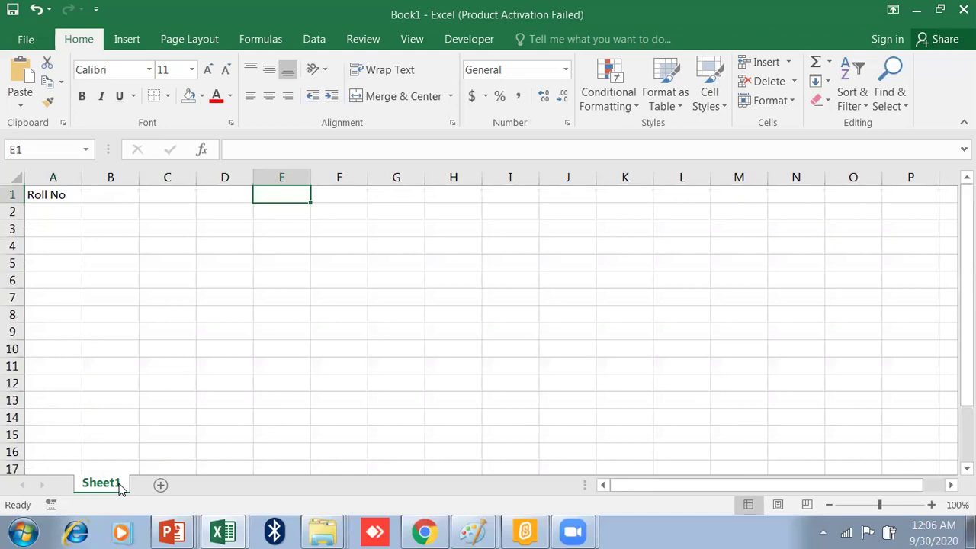
Step: Add four new worksheets after Sheet1
{"action": "left_click", "coordinate": [161, 485]}
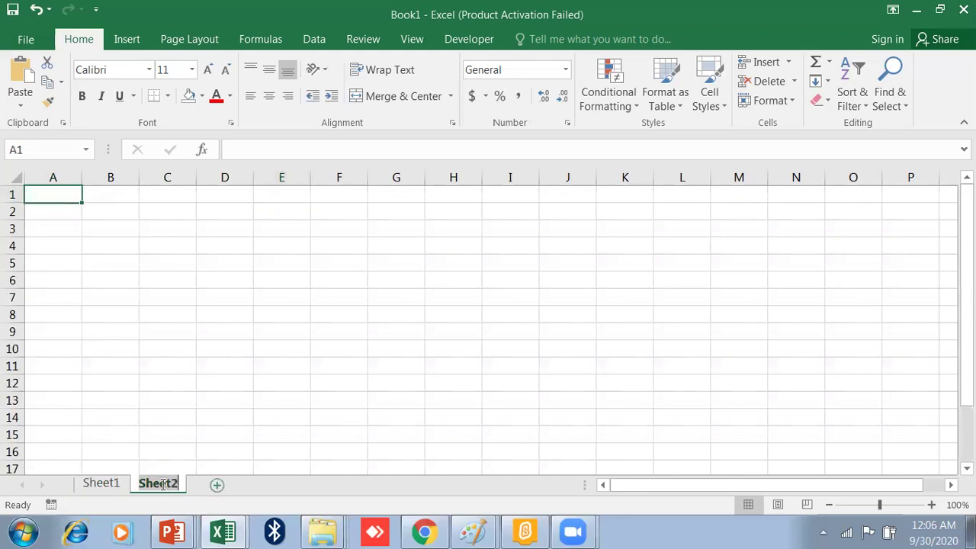
{"action": "left_click", "coordinate": [213, 486]}
{"action": "left_click", "coordinate": [273, 485]}
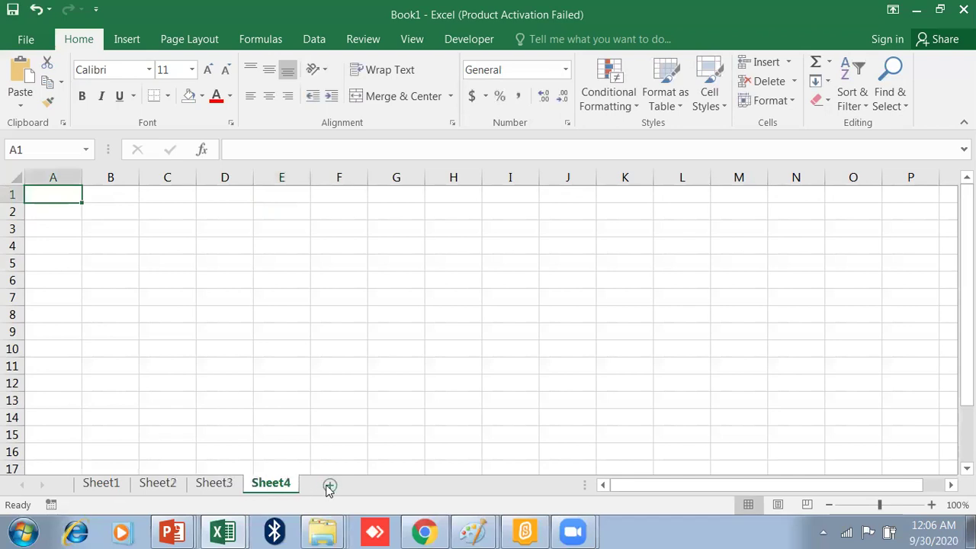
{"action": "left_click", "coordinate": [330, 485]}
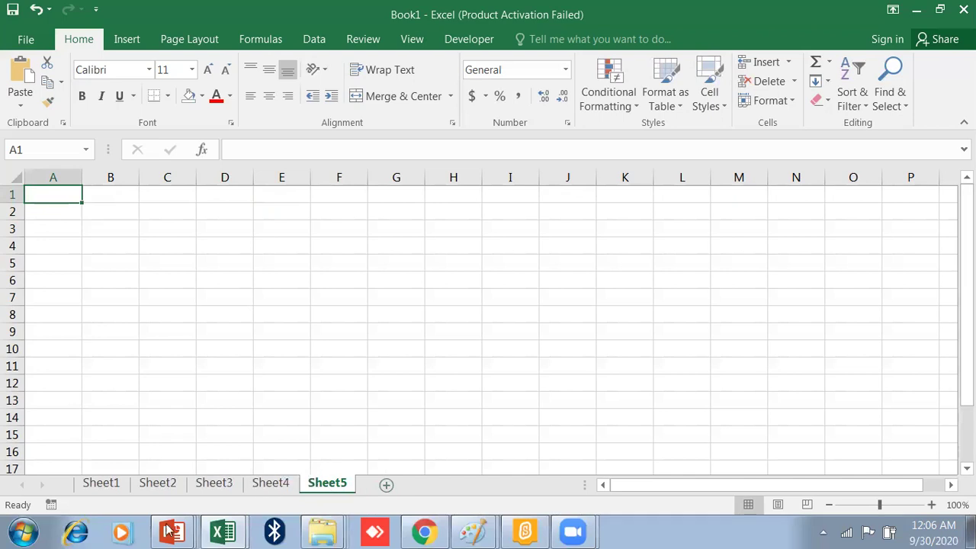
Step: Compare the status bar's mode indicator while blank cell A1 is open for entry and while cell C2 is only selected
{"action": "left_click", "coordinate": [61, 250]}
{"action": "double_click", "coordinate": [61, 191]}
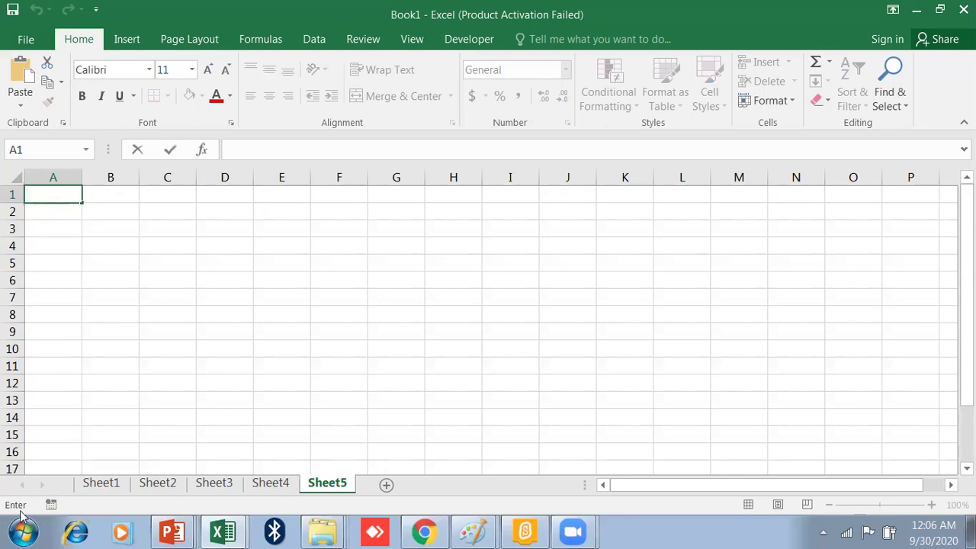
{"action": "left_click", "coordinate": [82, 278]}
{"action": "left_click", "coordinate": [34, 192]}
{"action": "left_click", "coordinate": [160, 208]}
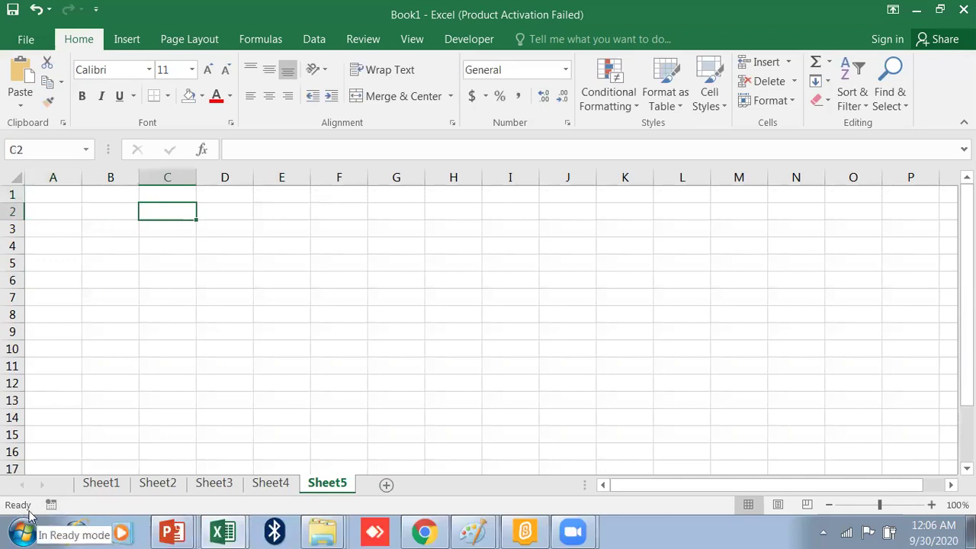
Step: Enter "Roll No.." in cell A1 of Sheet5, and edit the cell's text to "Roll No"
{"action": "left_click", "coordinate": [38, 199]}
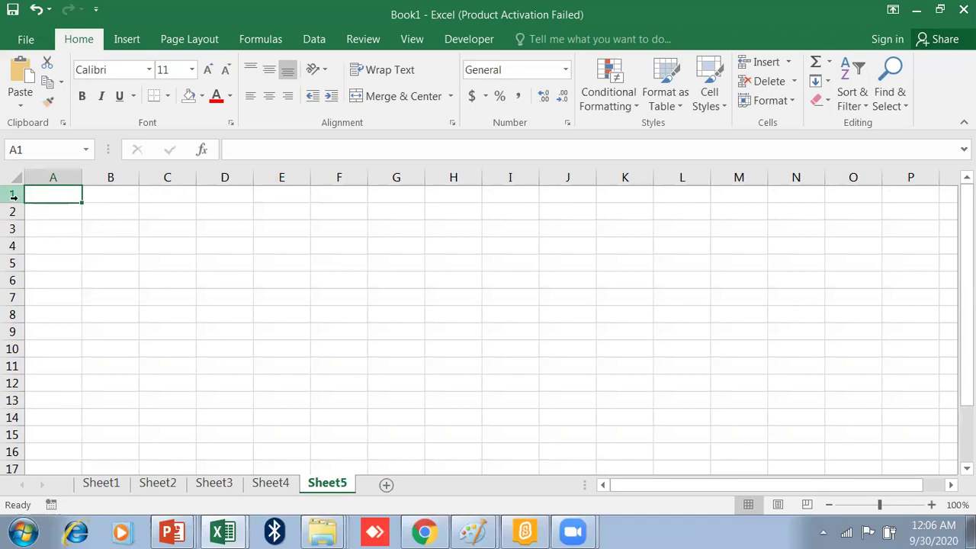
{"action": "type", "text": "ROll No.."}
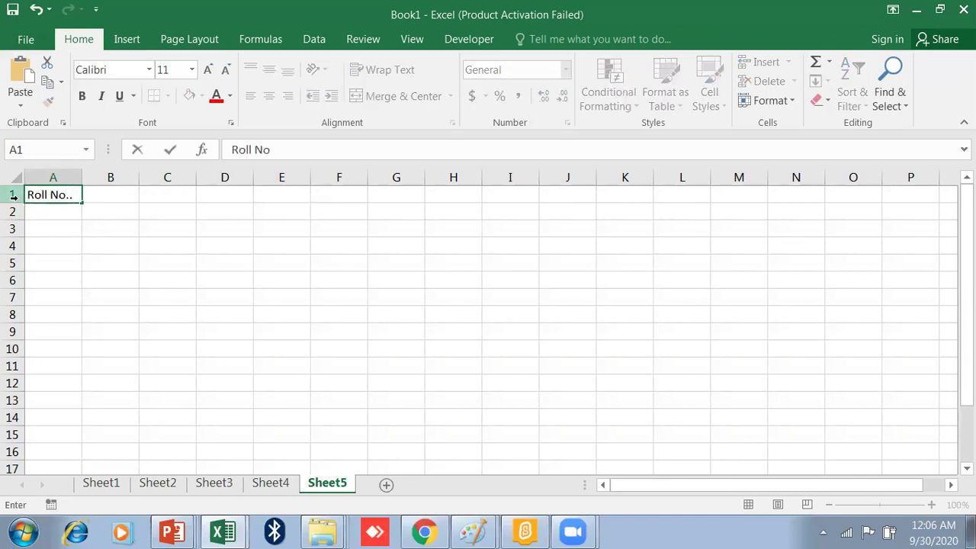
{"action": "key", "text": "Return"}
{"action": "key", "text": "Up"}
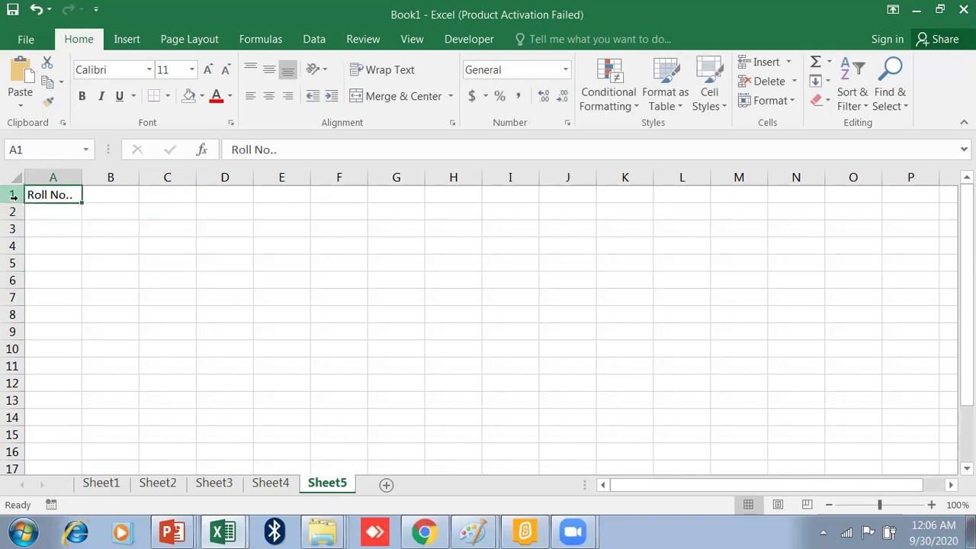
{"action": "key", "text": "F2"}
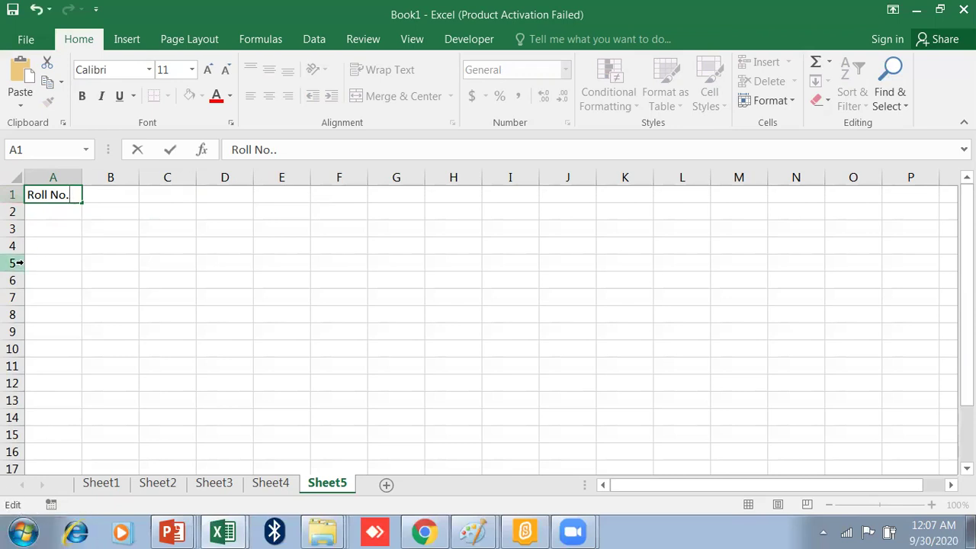
{"action": "key", "text": "Return"}
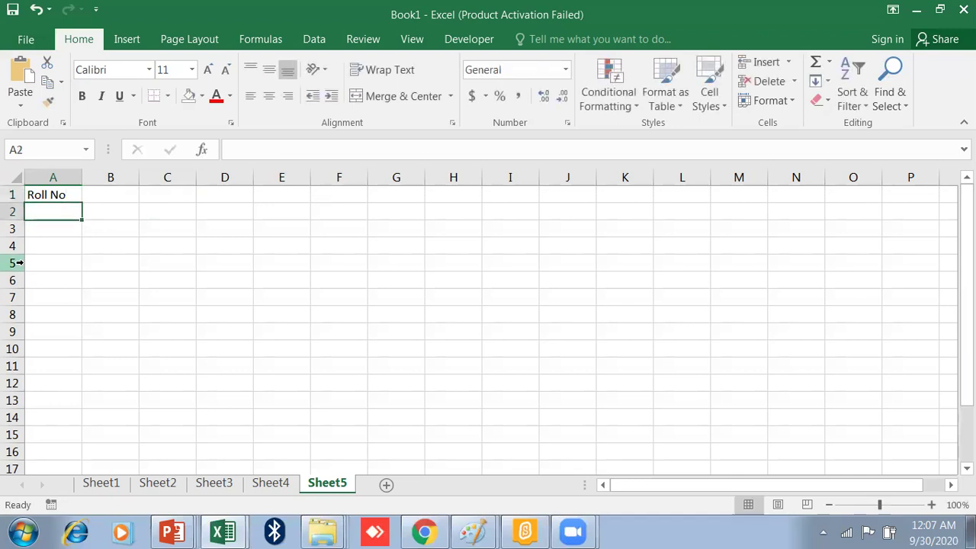
Step: Compare the status bar's mode indicator while the "Roll No" cell is being edited and while it is only selected
{"action": "left_click", "coordinate": [46, 196]}
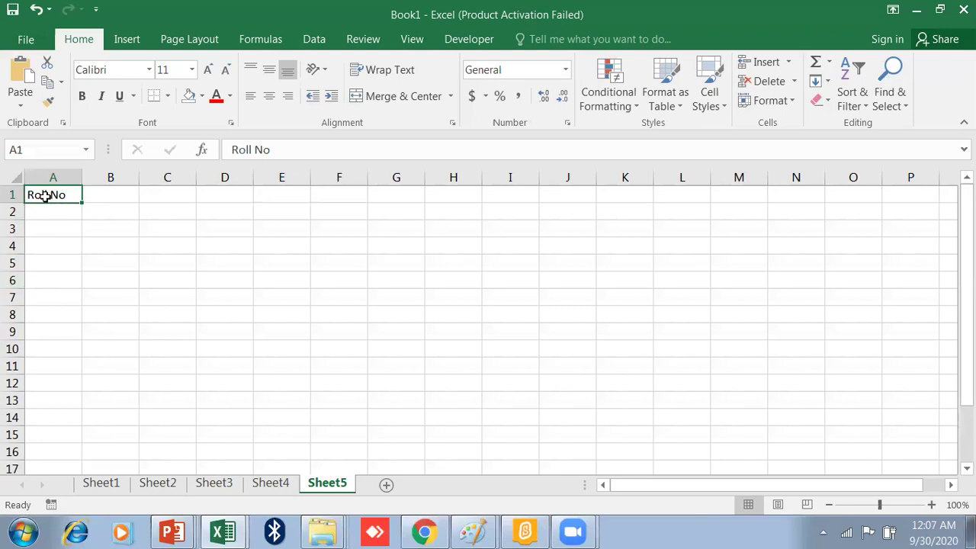
{"action": "double_click", "coordinate": [46, 196]}
{"action": "left_click", "coordinate": [70, 230]}
{"action": "left_click", "coordinate": [69, 195]}
{"action": "left_click", "coordinate": [68, 241]}
{"action": "double_click", "coordinate": [62, 196]}
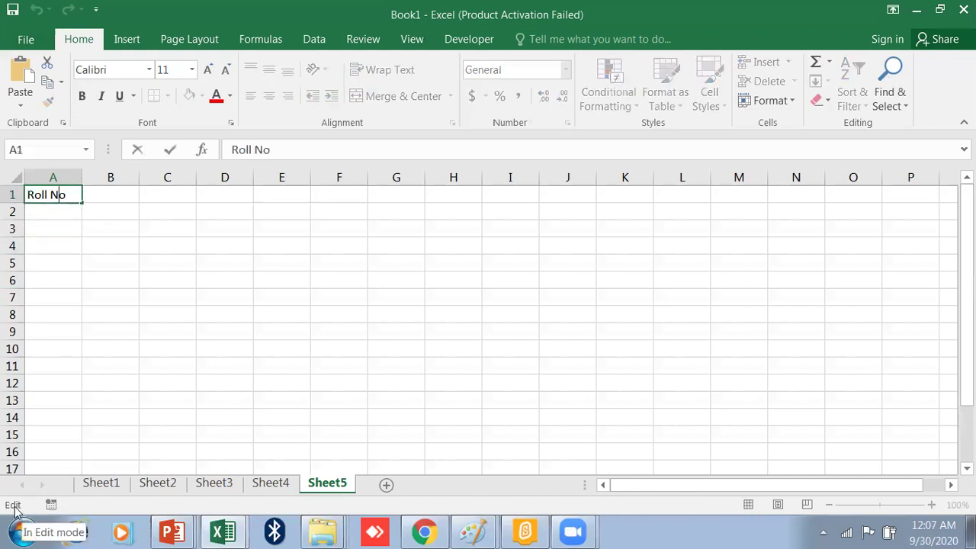
{"action": "left_click", "coordinate": [77, 267]}
{"action": "left_click", "coordinate": [67, 245]}
{"action": "left_click", "coordinate": [60, 197]}
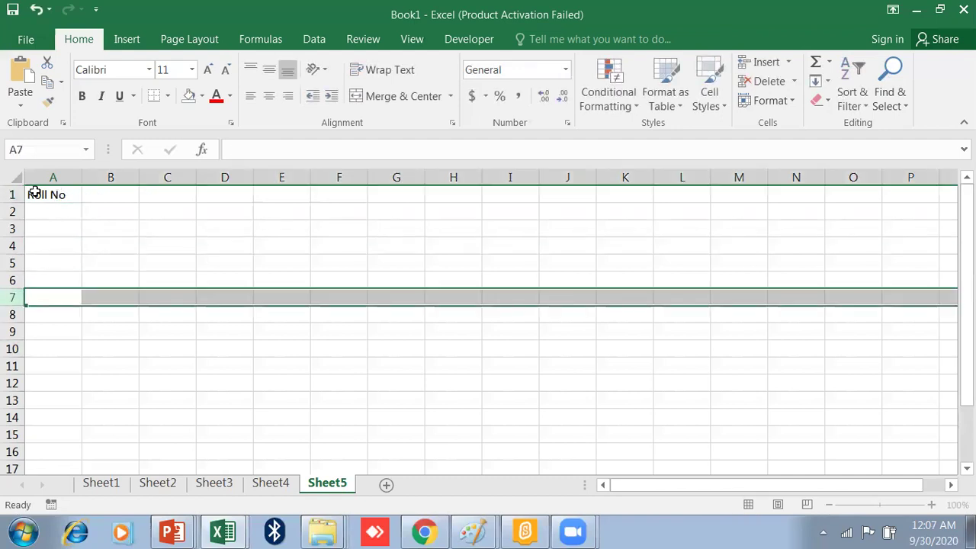
{"action": "left_click_drag", "start_coordinate": [35, 191], "coordinate": [36, 189]}
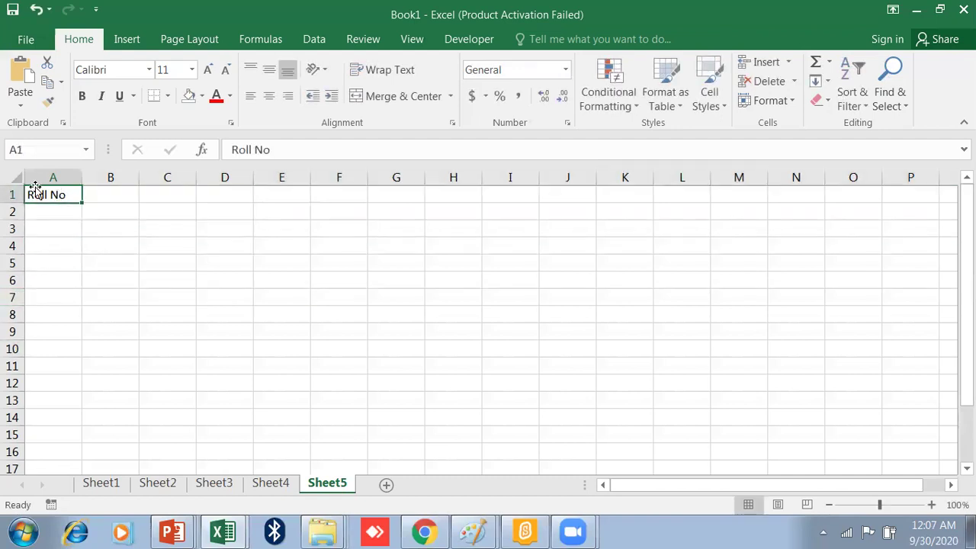
Step: Rename Sheet1 as SAPS
{"action": "right_click", "coordinate": [108, 486]}
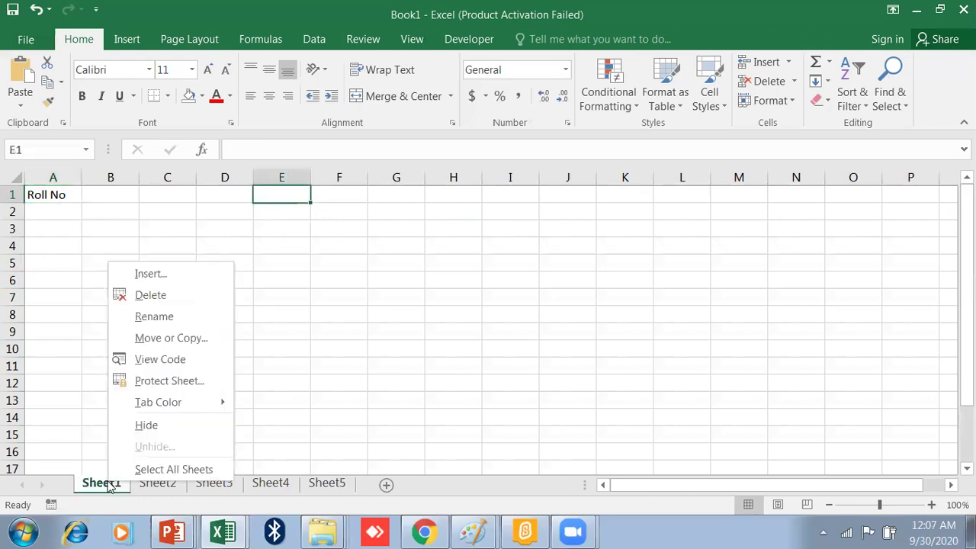
{"action": "left_click", "coordinate": [177, 318]}
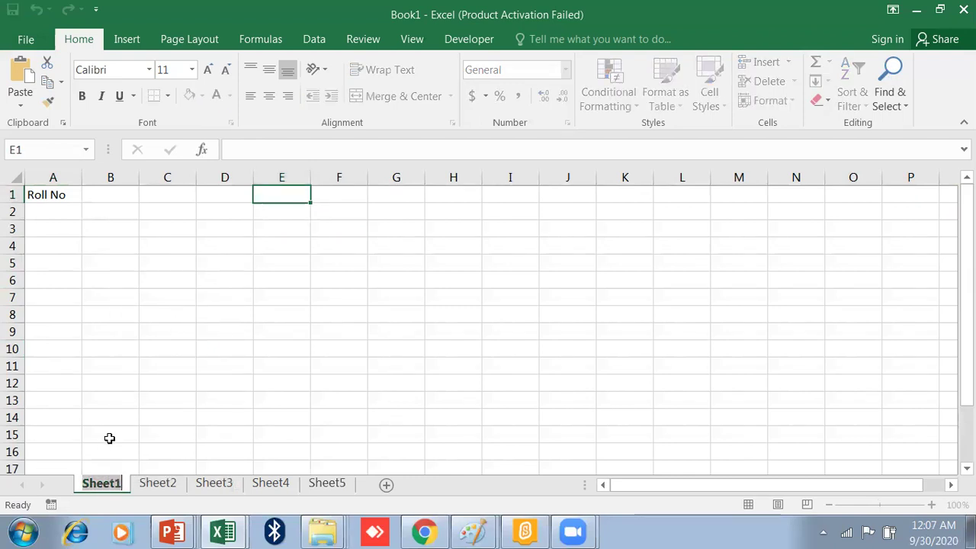
{"action": "type", "text": "SAPS"}
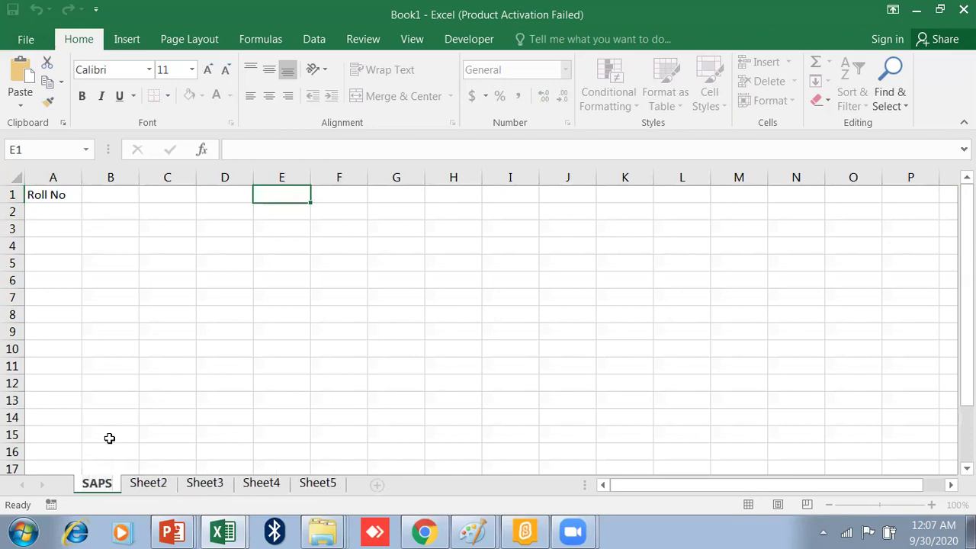
{"action": "left_click", "coordinate": [109, 438]}
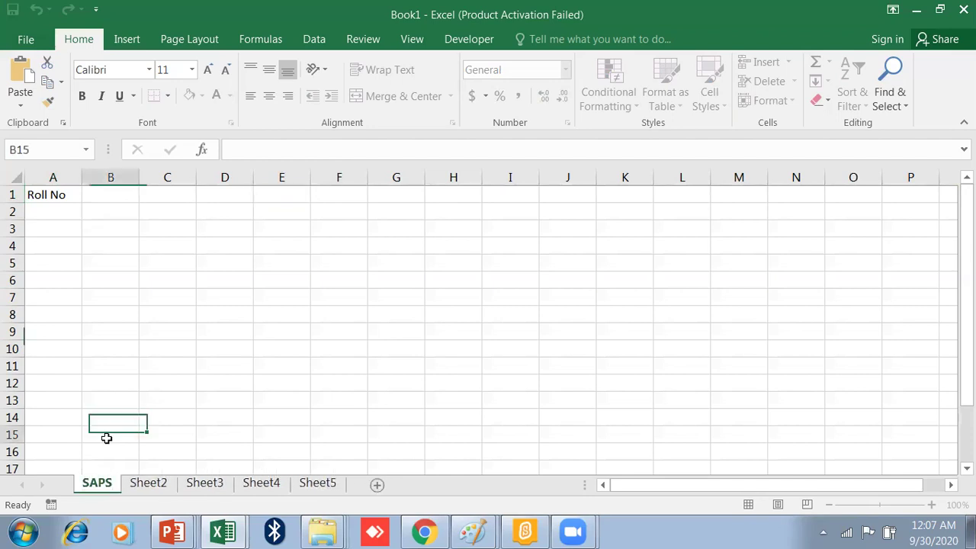
Step: Set the SAPS sheet's tab color to standard orange, and switch to Sheet2 to view the colored tab
{"action": "right_click", "coordinate": [87, 486]}
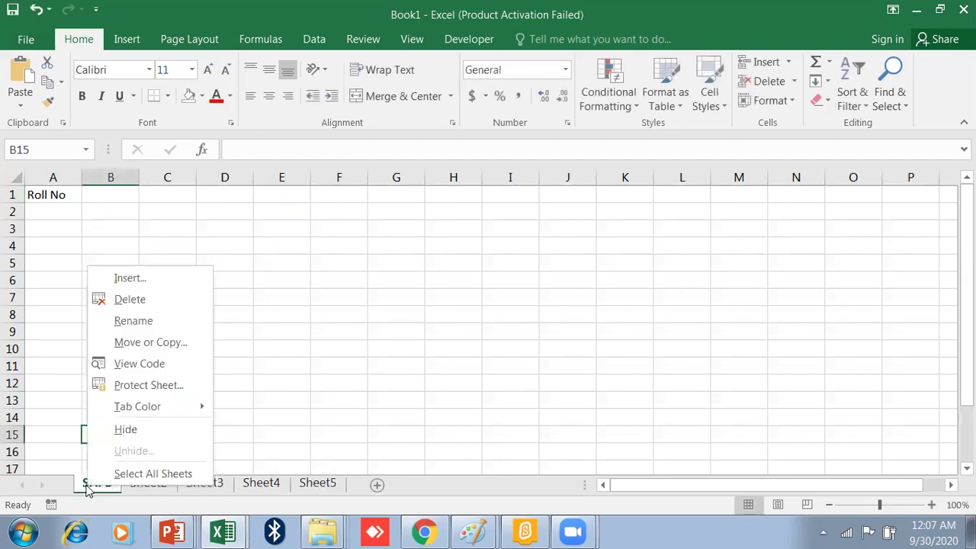
{"action": "mouse_move", "coordinate": [136, 411]}
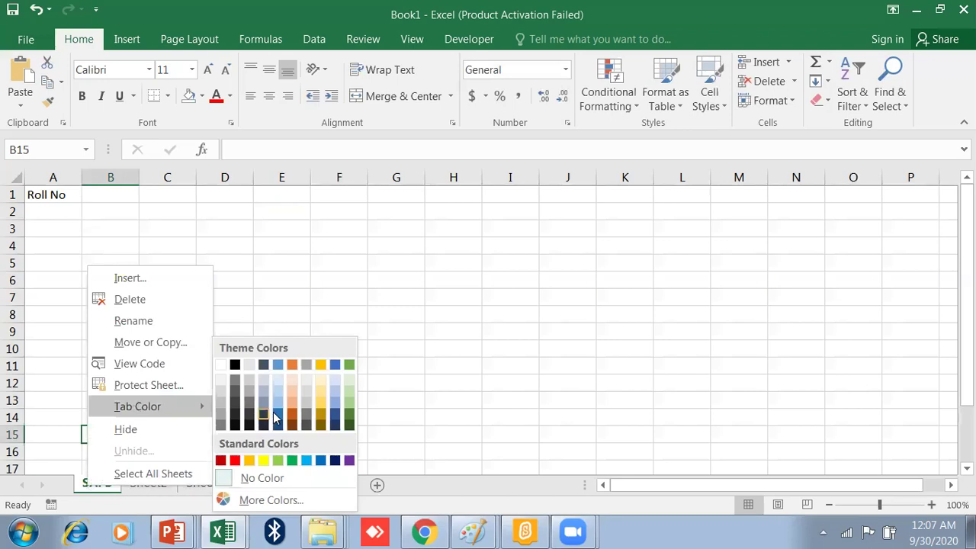
{"action": "left_click", "coordinate": [255, 460]}
{"action": "left_click", "coordinate": [163, 488]}
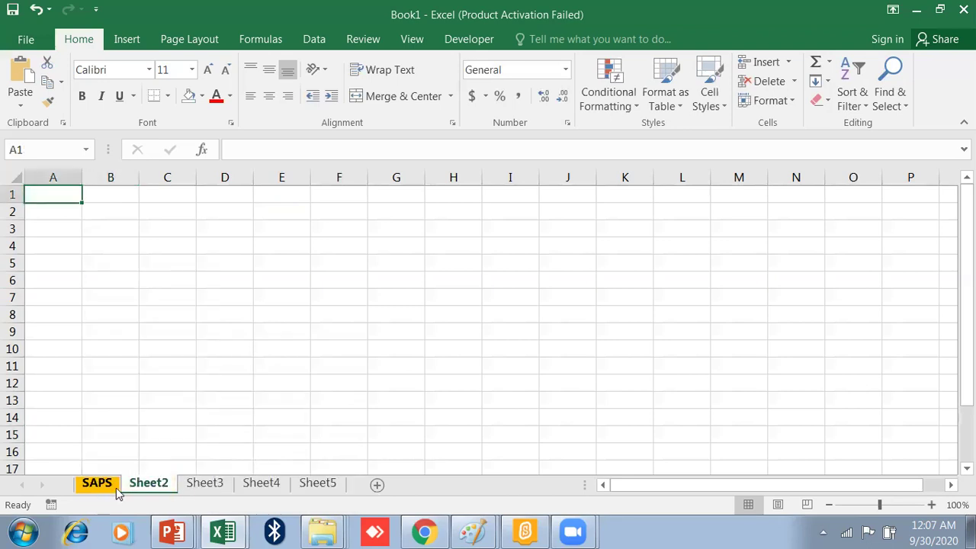
Step: Create a copy of Sheet2 before the SAPS sheet, and compare the original with the copy
{"action": "right_click", "coordinate": [147, 486]}
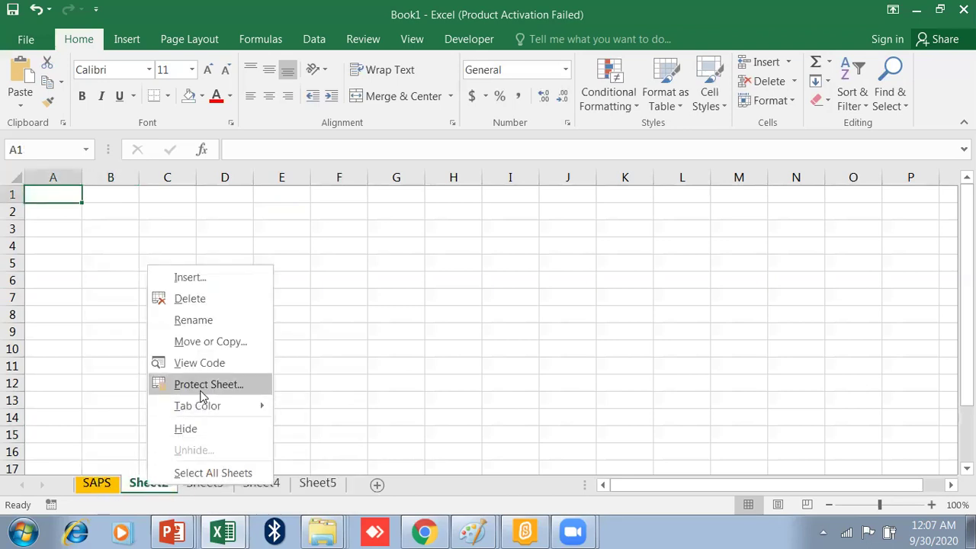
{"action": "left_click", "coordinate": [195, 342]}
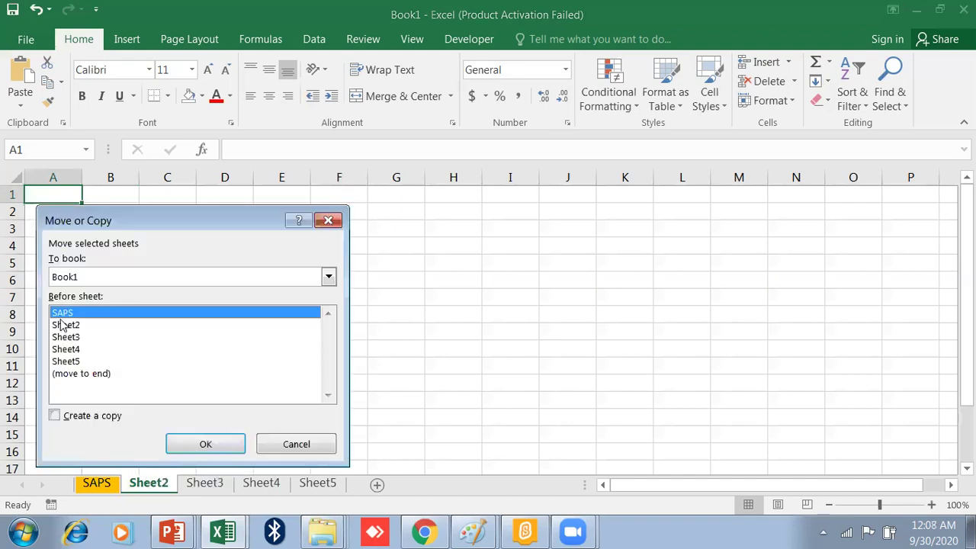
{"action": "left_click", "coordinate": [54, 416]}
{"action": "left_click", "coordinate": [191, 445]}
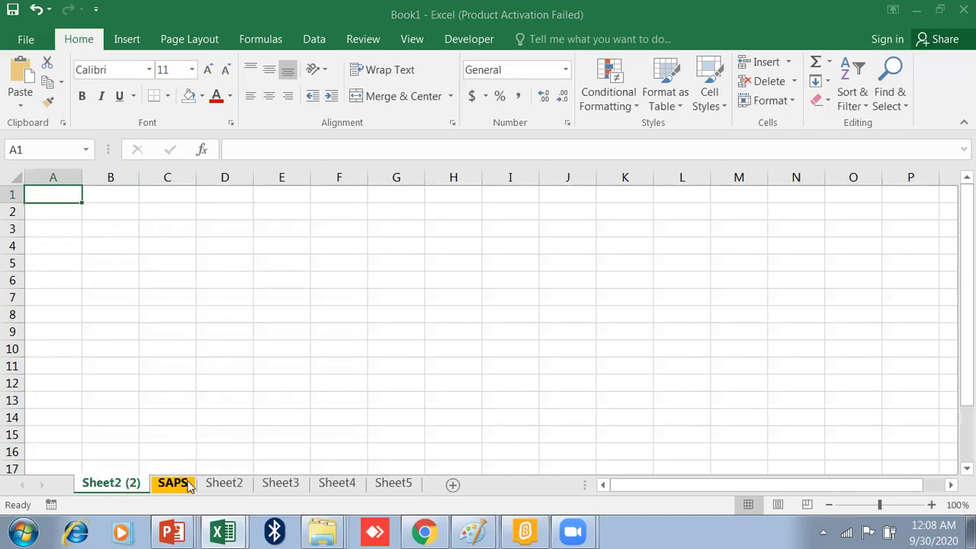
{"action": "left_click", "coordinate": [217, 485]}
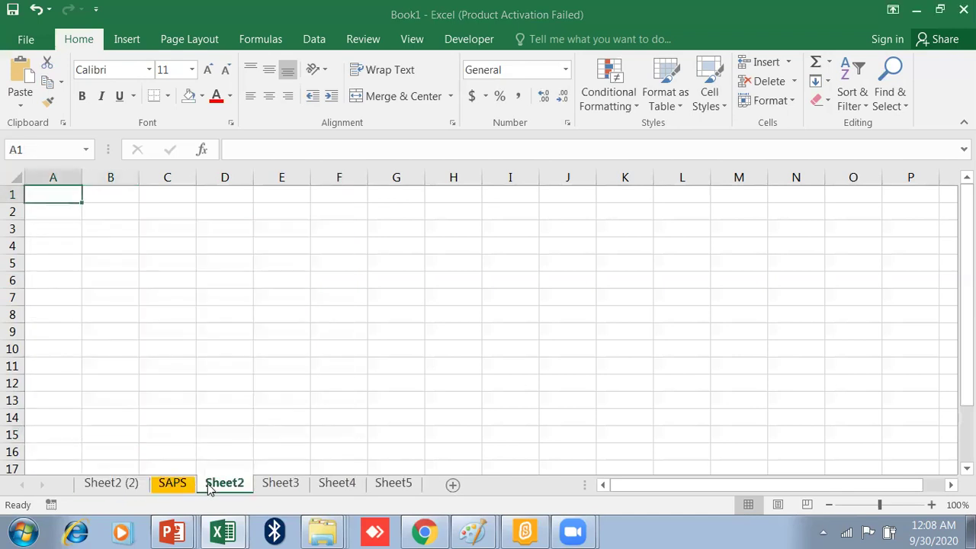
{"action": "left_click", "coordinate": [112, 485]}
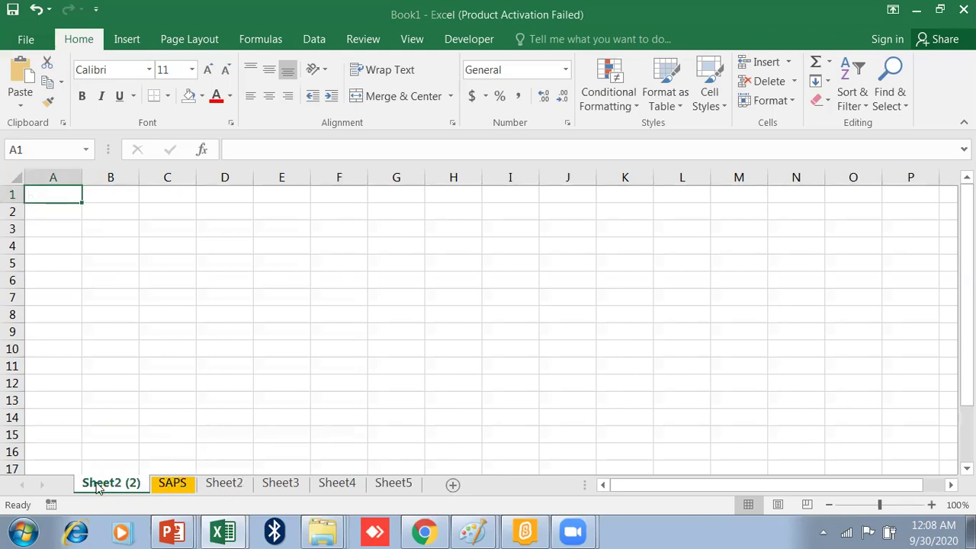
Step: Change the SAPS sheet's tab color to standard green
{"action": "right_click", "coordinate": [183, 489]}
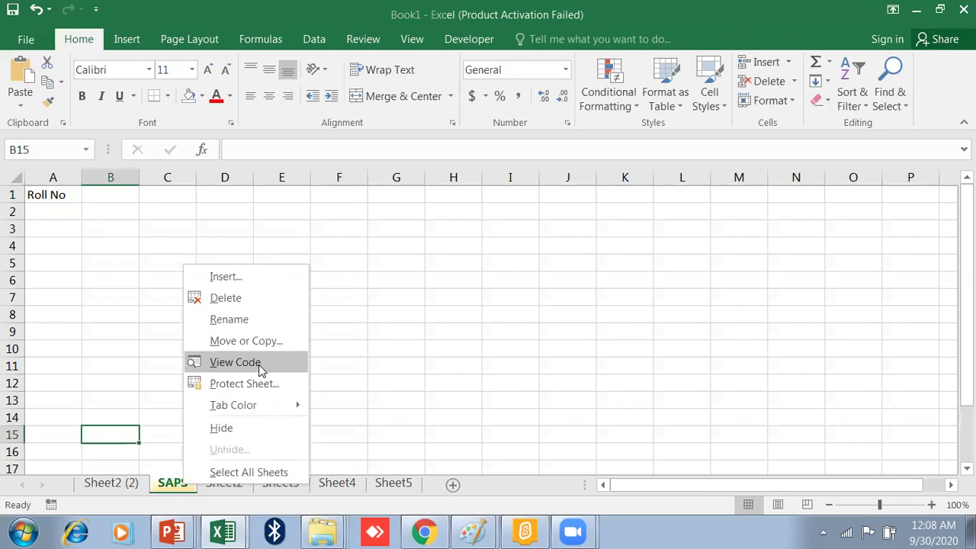
{"action": "mouse_move", "coordinate": [260, 409]}
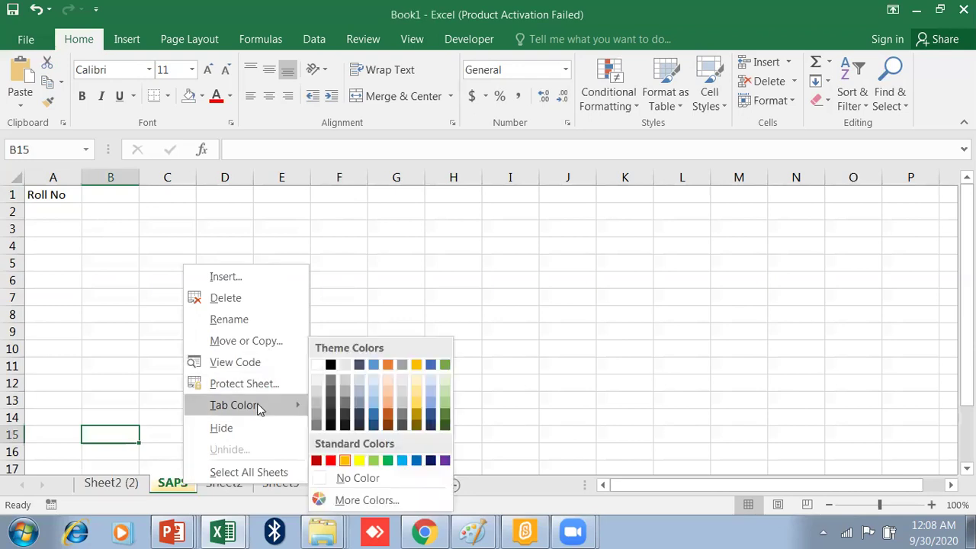
{"action": "left_click", "coordinate": [381, 461]}
Step: Set Sheet2's tab color to standard orange, and switch to Sheet3 to view the colored tab
{"action": "right_click", "coordinate": [224, 485]}
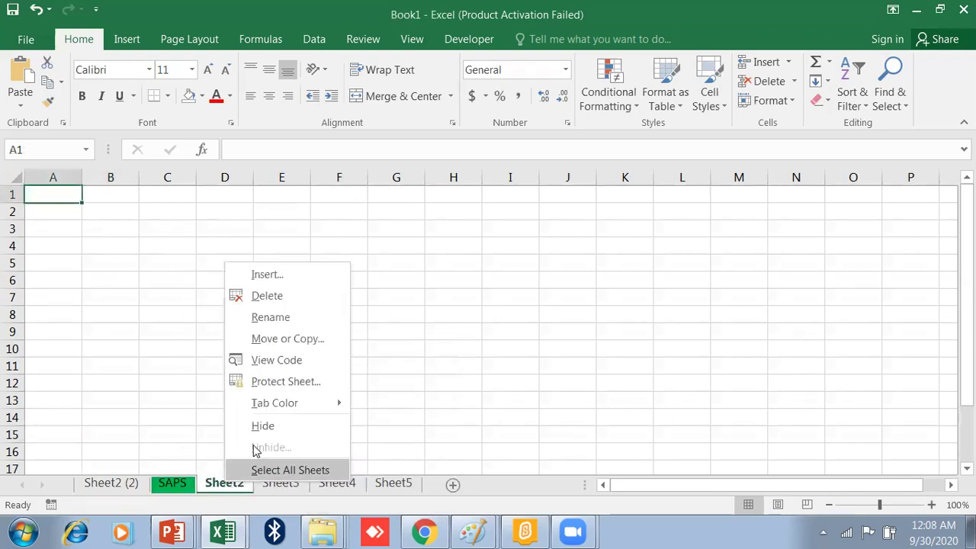
{"action": "mouse_move", "coordinate": [291, 406]}
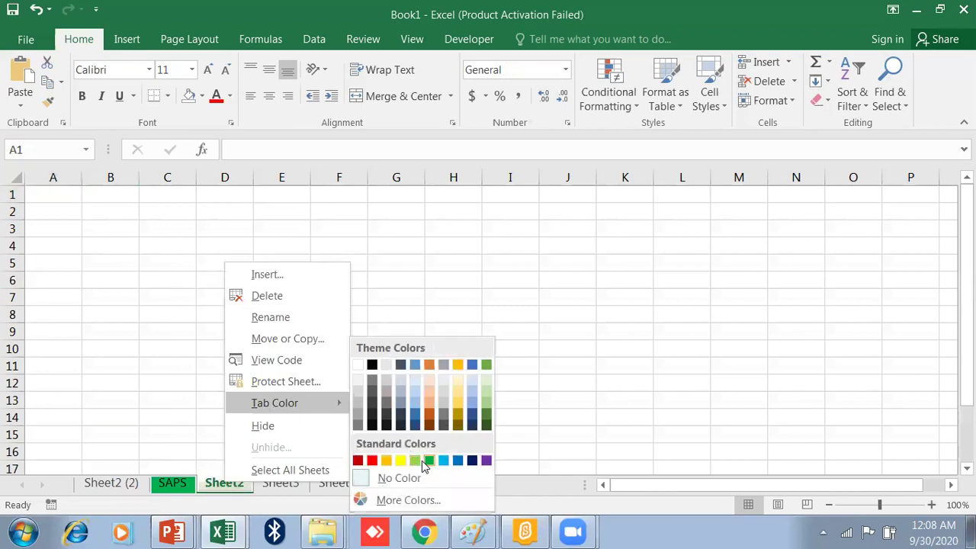
{"action": "left_click", "coordinate": [282, 488]}
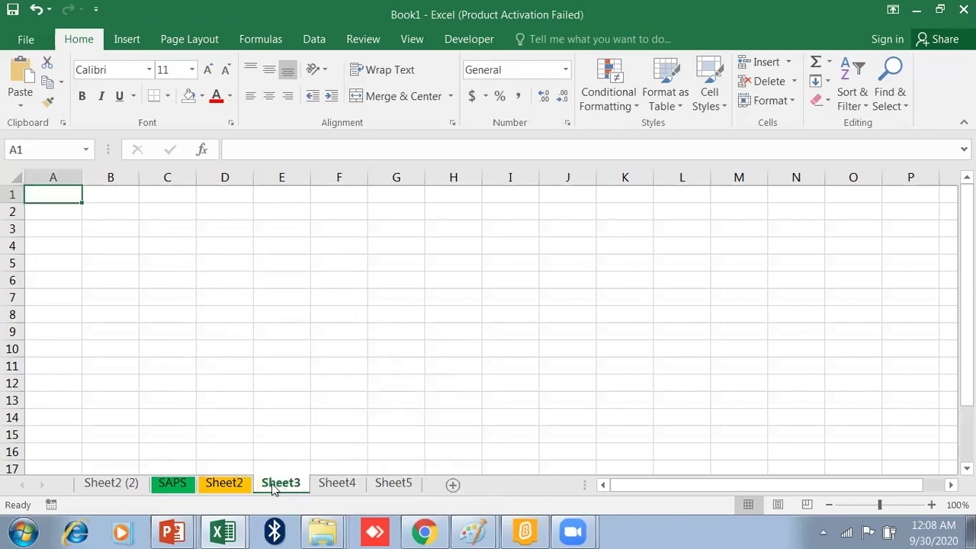
Step: Group all the sheets with cell B15 selected, and ungroup them by switching to Sheet2 (2)
{"action": "right_click", "coordinate": [274, 486]}
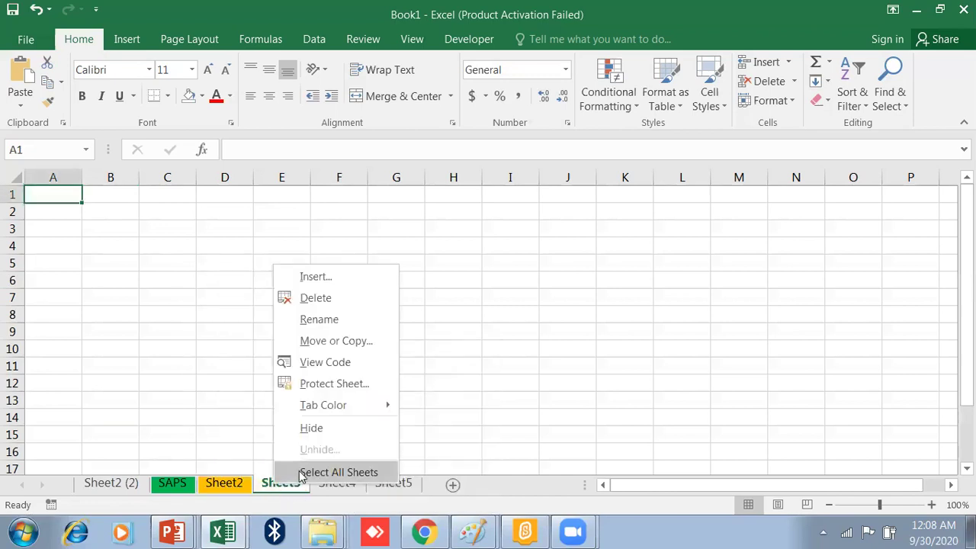
{"action": "left_click", "coordinate": [302, 473]}
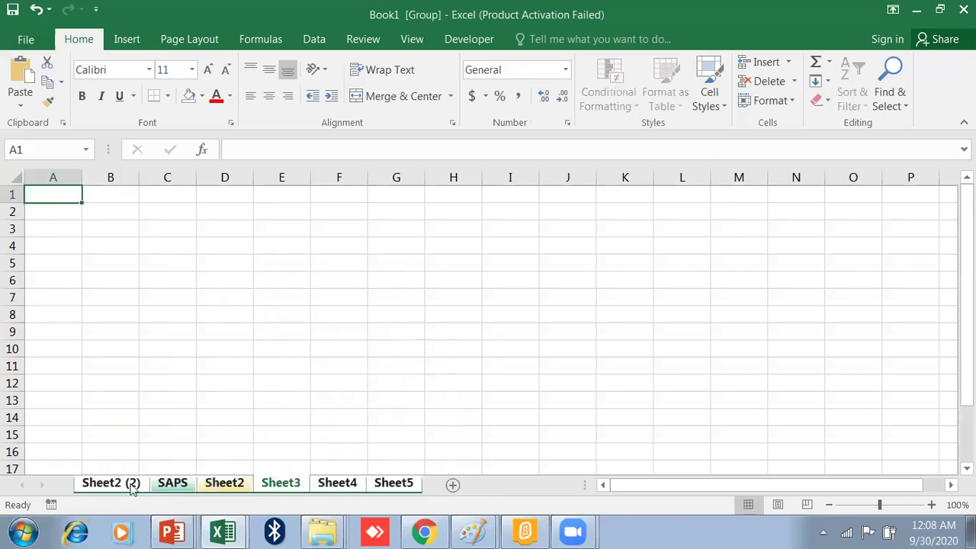
{"action": "left_click", "coordinate": [95, 433]}
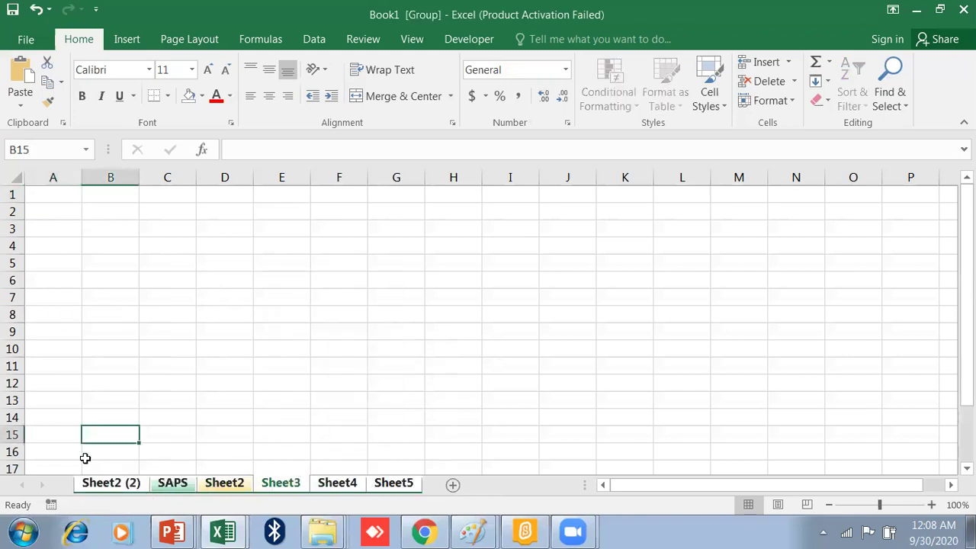
{"action": "left_click", "coordinate": [94, 486]}
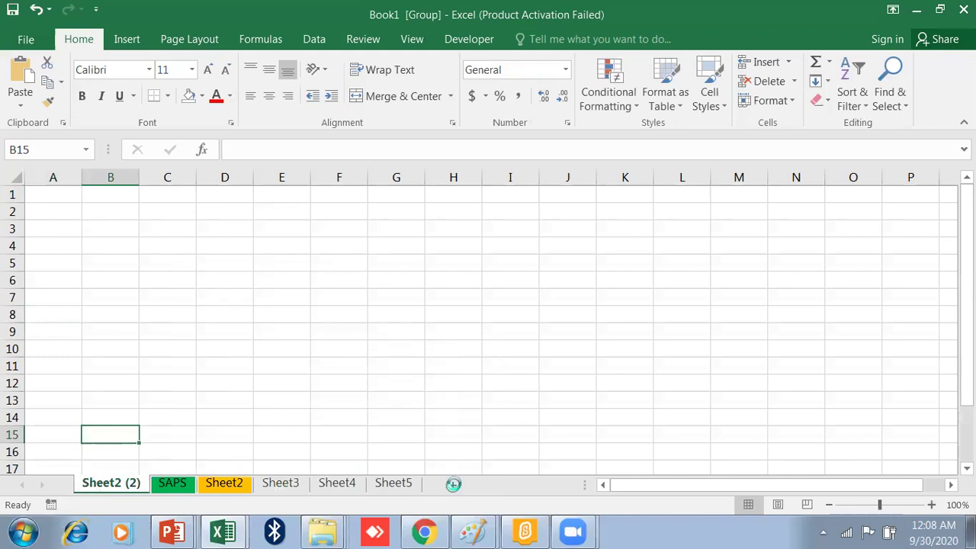
Step: Add five new blank worksheets, one right after Sheet2 (2) and four after Sheet5
{"action": "left_click", "coordinate": [452, 485]}
{"action": "left_click", "coordinate": [458, 488]}
{"action": "left_click", "coordinate": [509, 485]}
{"action": "left_click", "coordinate": [492, 486]}
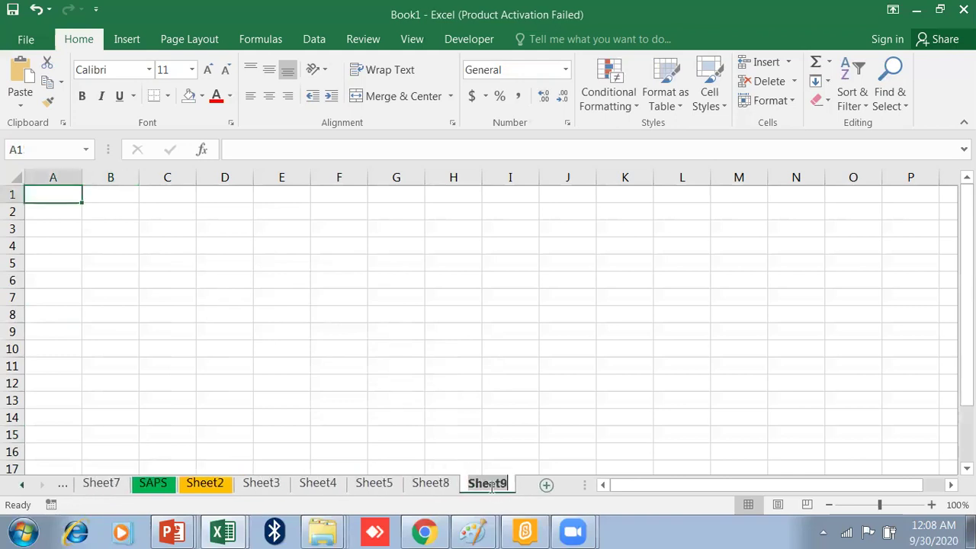
{"action": "left_click", "coordinate": [545, 485]}
{"action": "left_click", "coordinate": [551, 485]}
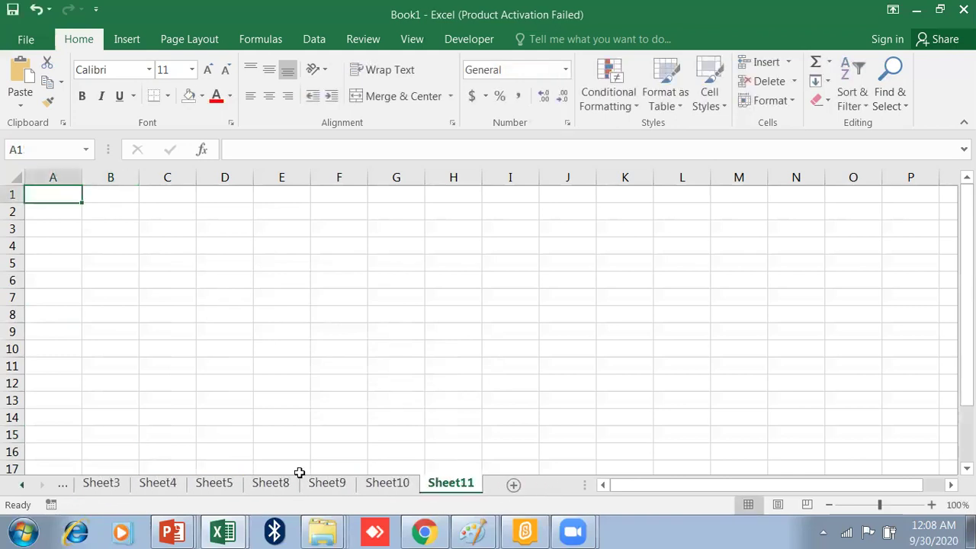
Step: Move the sheet tab strip back and forth to examine the sheets that do not fit in view
{"action": "left_click", "coordinate": [63, 488]}
{"action": "left_click", "coordinate": [29, 486]}
{"action": "left_click", "coordinate": [29, 485]}
{"action": "left_click", "coordinate": [43, 486]}
{"action": "left_click", "coordinate": [43, 485]}
{"action": "left_click", "coordinate": [43, 486]}
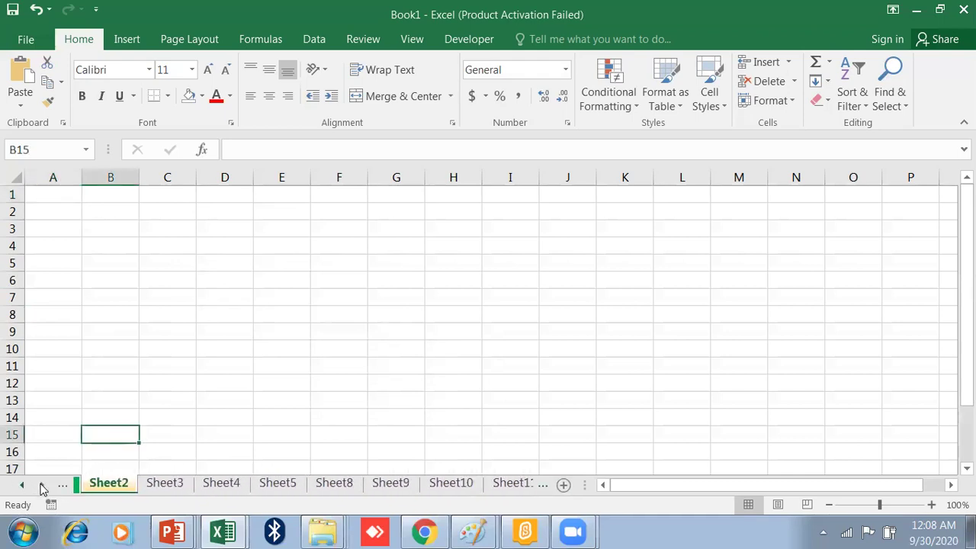
{"action": "left_click", "coordinate": [43, 485]}
{"action": "left_click", "coordinate": [63, 488]}
{"action": "right_click", "coordinate": [87, 487]}
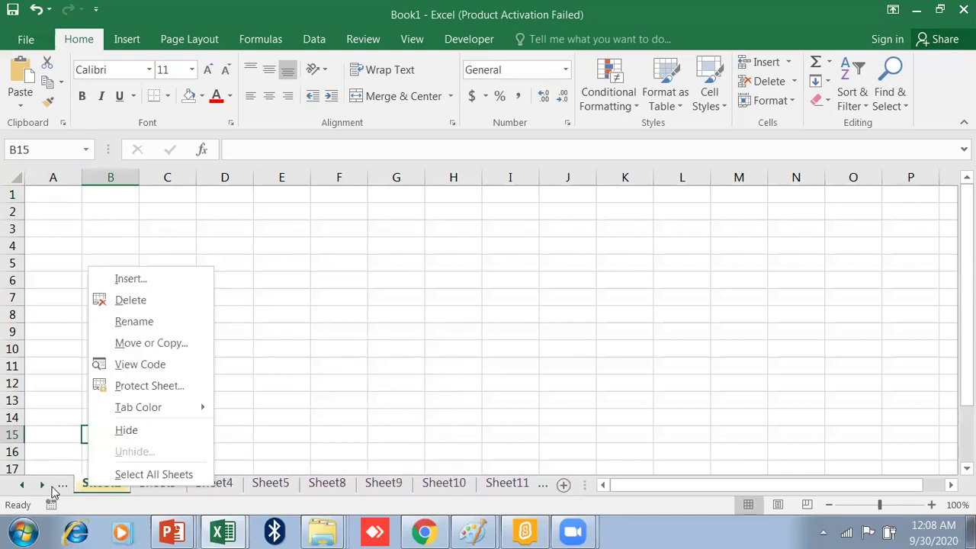
{"action": "left_click", "coordinate": [26, 491]}
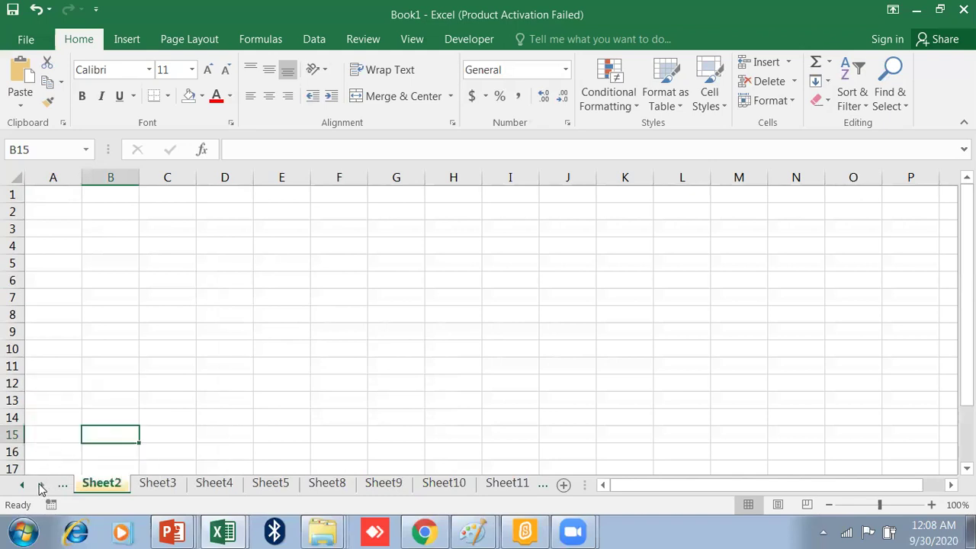
{"action": "left_click", "coordinate": [40, 486]}
{"action": "left_click", "coordinate": [22, 485]}
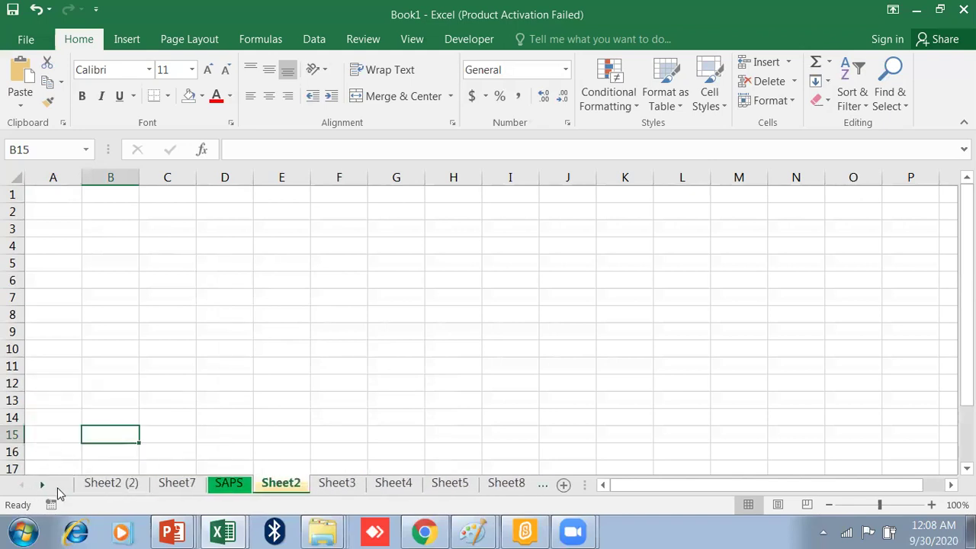
Step: Jump between the first and last sheet tabs to compare both ends of the workbook's sheet list
{"action": "left_click", "coordinate": [41, 485]}
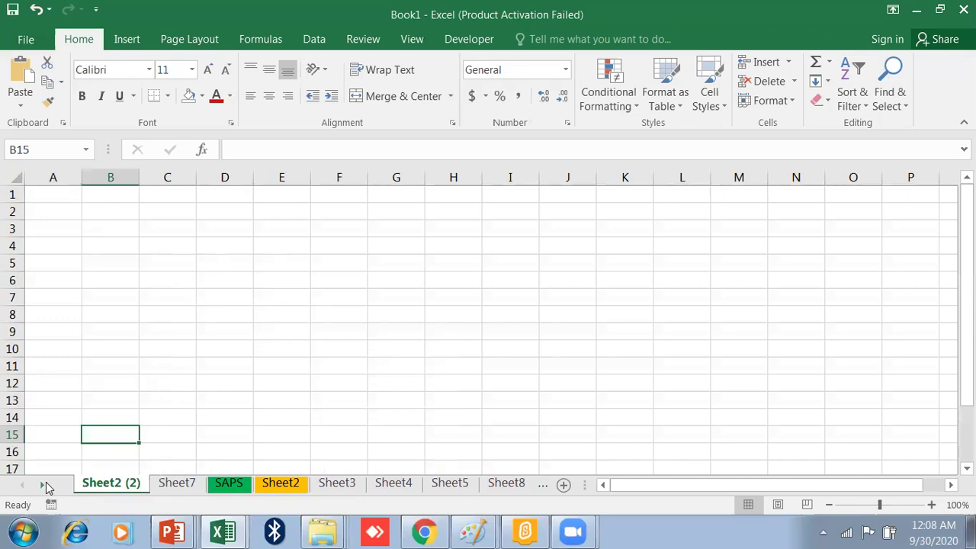
{"action": "left_click", "coordinate": [42, 484]}
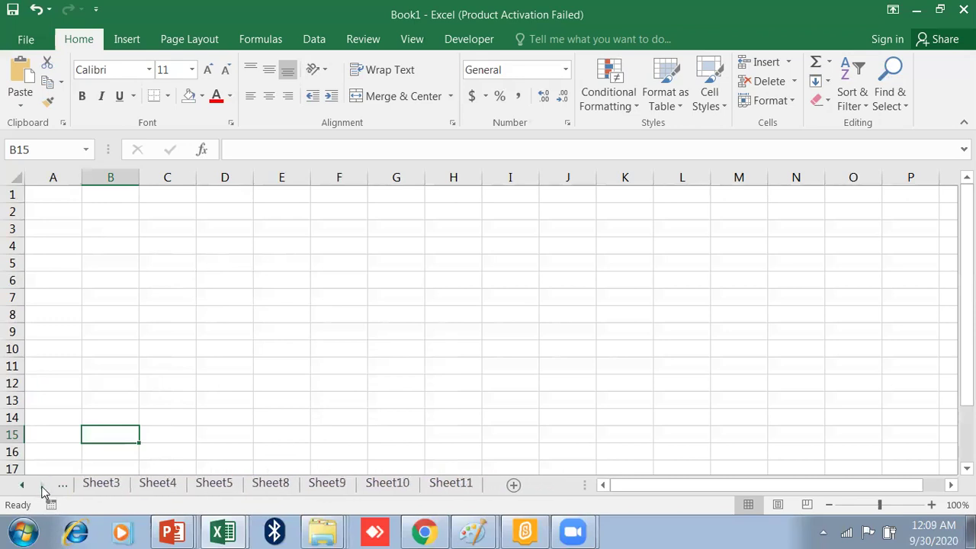
{"action": "left_click", "coordinate": [48, 456], "text": "ctrl"}
{"action": "left_click", "coordinate": [63, 485]}
{"action": "left_click", "coordinate": [66, 489], "text": "ctrl"}
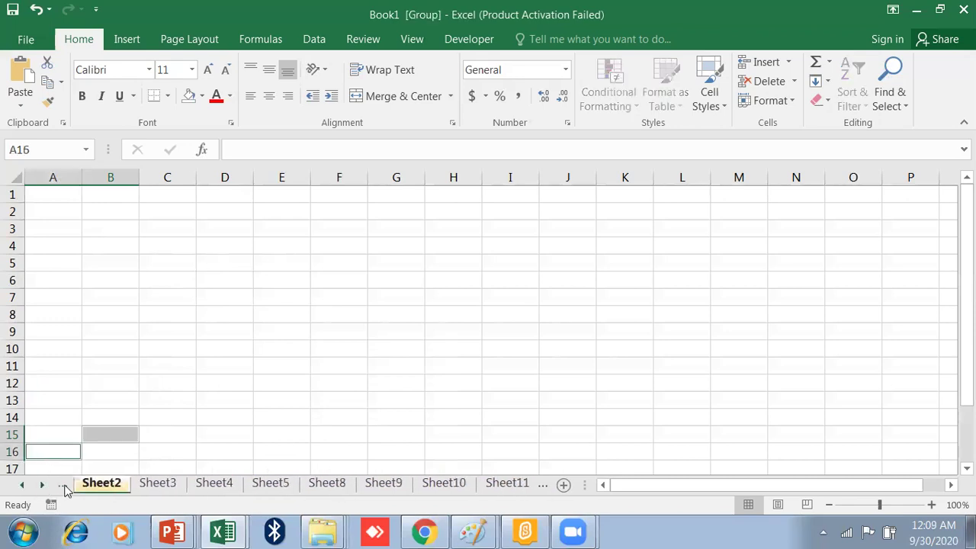
{"action": "left_click", "coordinate": [92, 490], "text": "ctrl"}
{"action": "left_click", "coordinate": [23, 488]}
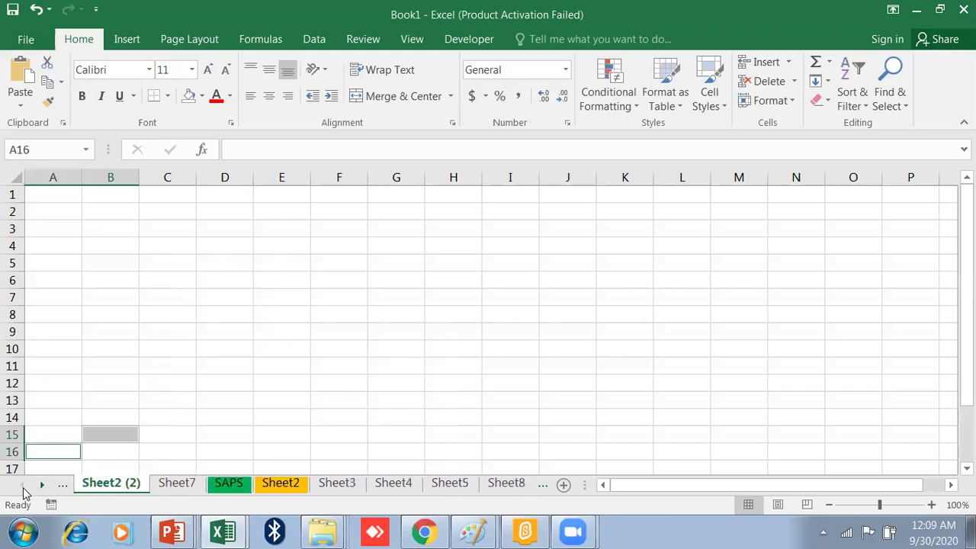
{"action": "left_click", "coordinate": [42, 485]}
{"action": "left_click", "coordinate": [42, 485]}
{"action": "left_click", "coordinate": [20, 486], "text": "ctrl"}
{"action": "left_click", "coordinate": [40, 486]}
{"action": "left_click", "coordinate": [40, 485]}
{"action": "left_click", "coordinate": [39, 486]}
{"action": "left_click", "coordinate": [40, 485]}
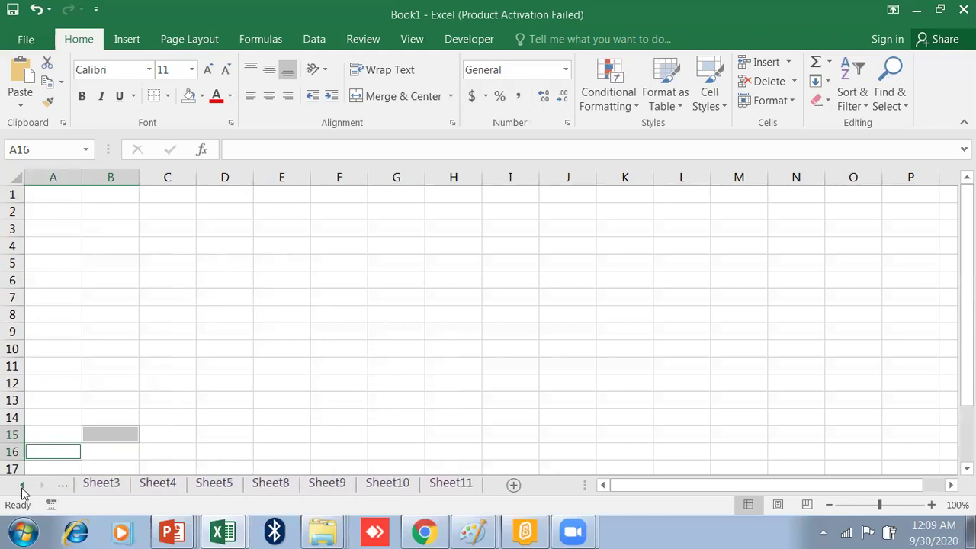
Step: Make the SAPS sheet the active sheet
{"action": "left_click", "coordinate": [63, 485]}
{"action": "right_click", "coordinate": [63, 488]}
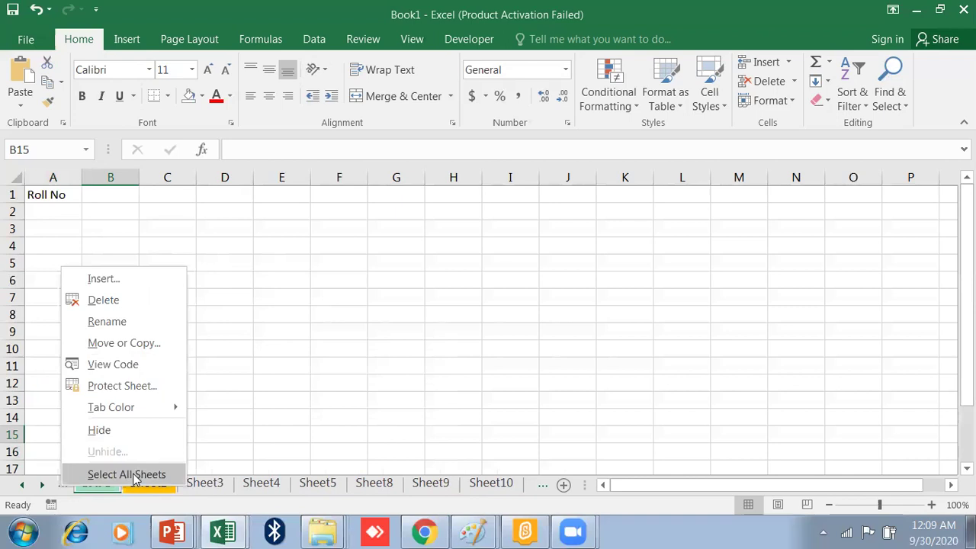
{"action": "key", "text": "Escape"}
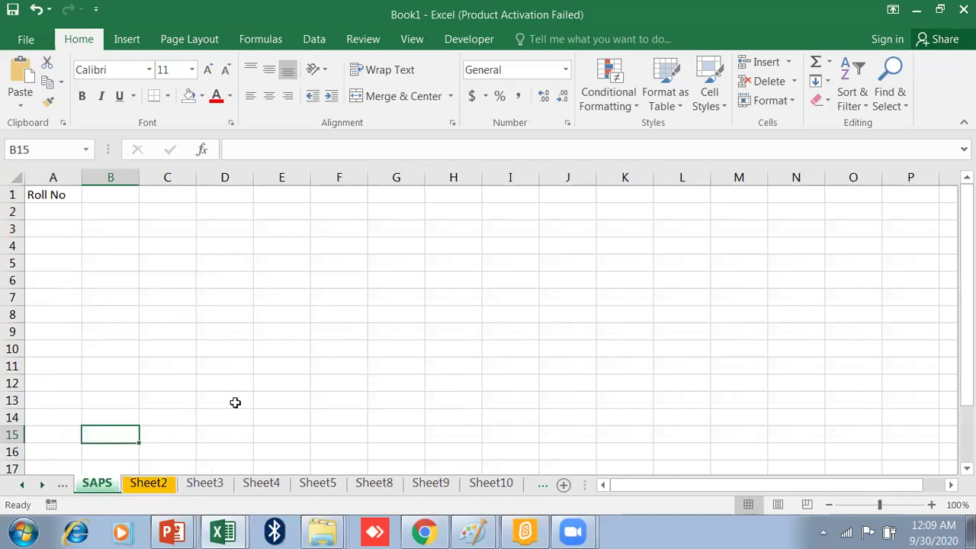
Step: Examine the SAPS sheet's further columns and lower rows, and return to cell A1's area
{"action": "left_click_drag", "start_coordinate": [623, 488], "coordinate": [751, 496]}
{"action": "scroll", "coordinate": [494, 320], "scroll_direction": "right", "scroll_amount": 8}
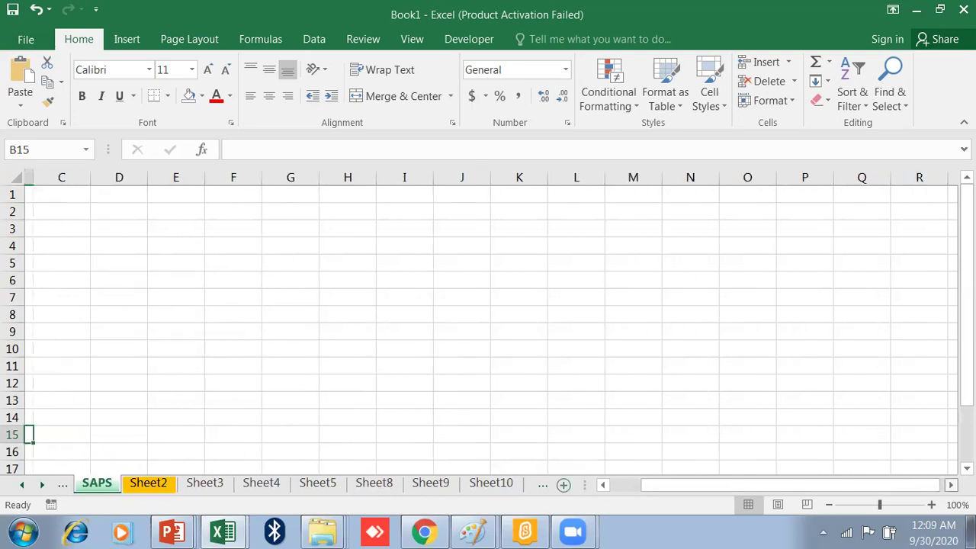
{"action": "scroll", "coordinate": [494, 321], "scroll_direction": "right", "scroll_amount": 4}
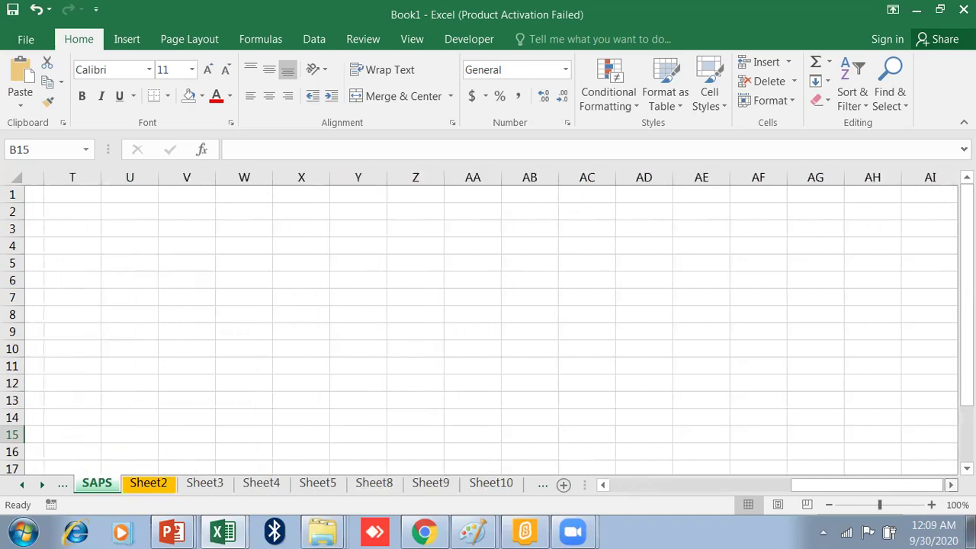
{"action": "left_click_drag", "start_coordinate": [605, 488], "coordinate": [607, 490]}
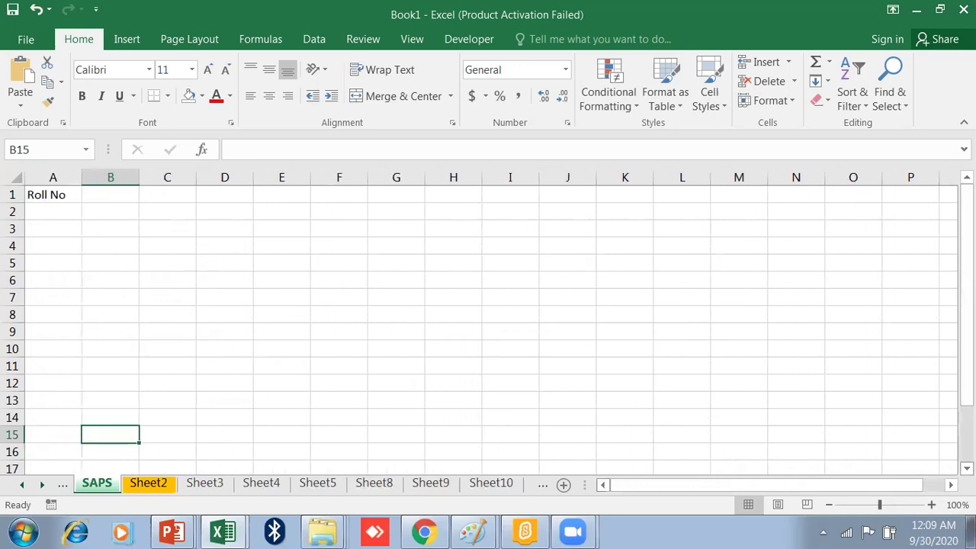
{"action": "scroll", "coordinate": [488, 328], "scroll_direction": "down", "scroll_amount": 4}
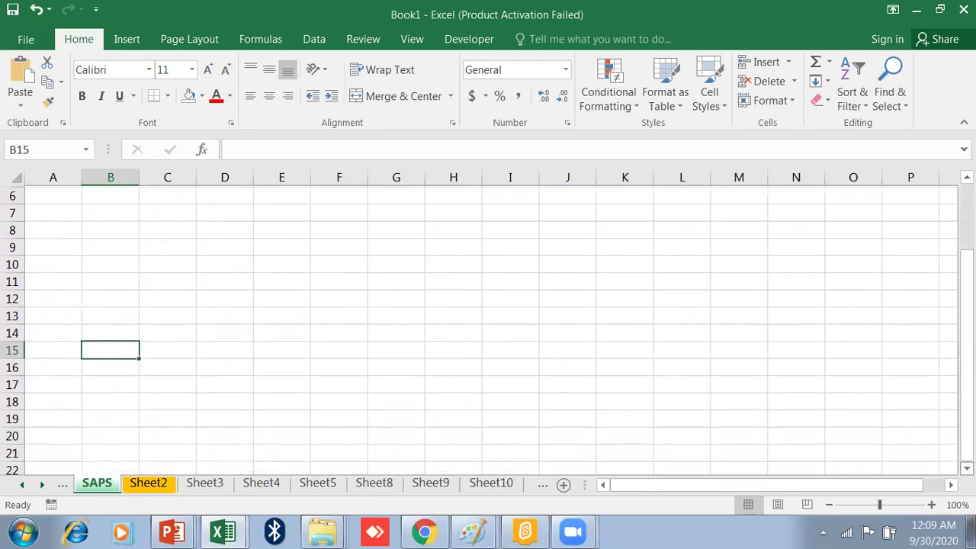
{"action": "scroll", "coordinate": [488, 327], "scroll_direction": "down", "scroll_amount": 3}
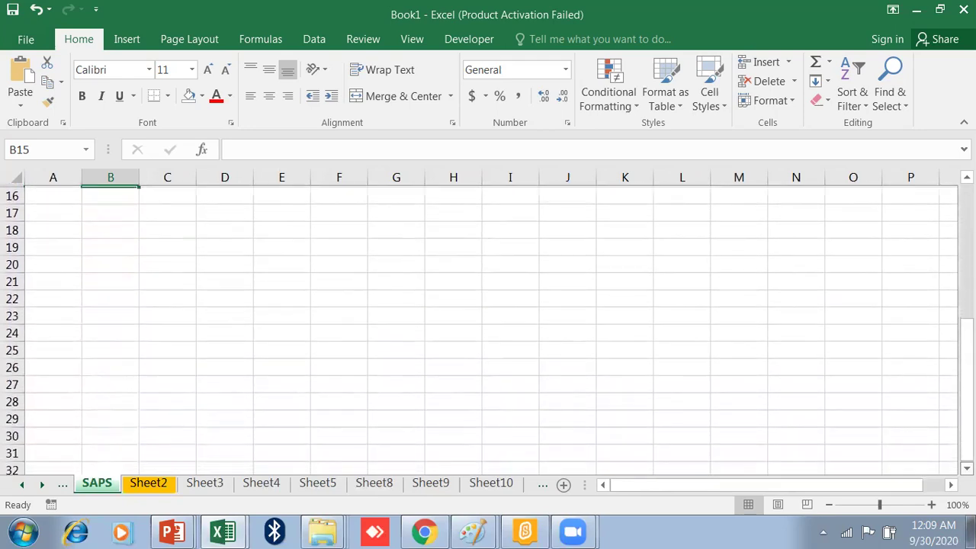
{"action": "scroll", "coordinate": [488, 328], "scroll_direction": "up", "scroll_amount": 4}
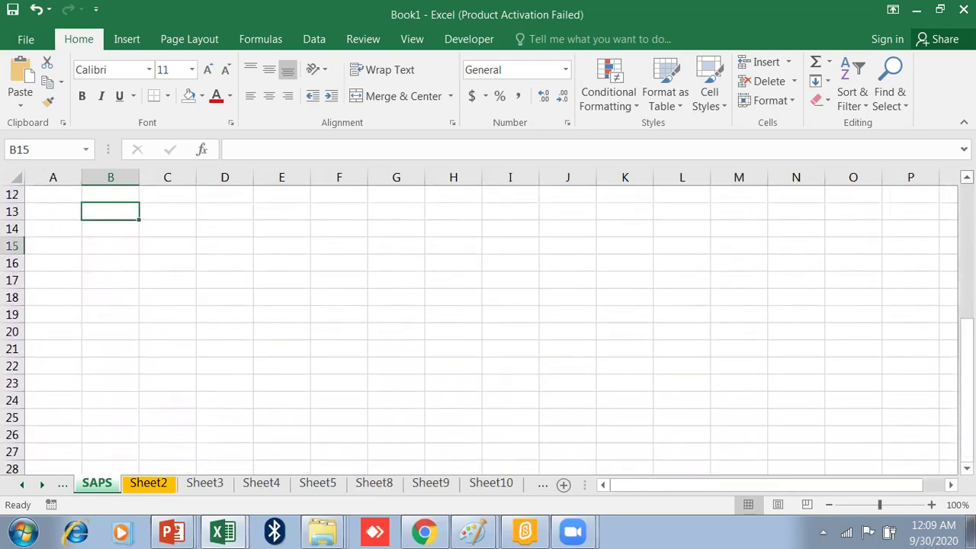
{"action": "scroll", "coordinate": [908, 198], "scroll_direction": "up", "scroll_amount": 2}
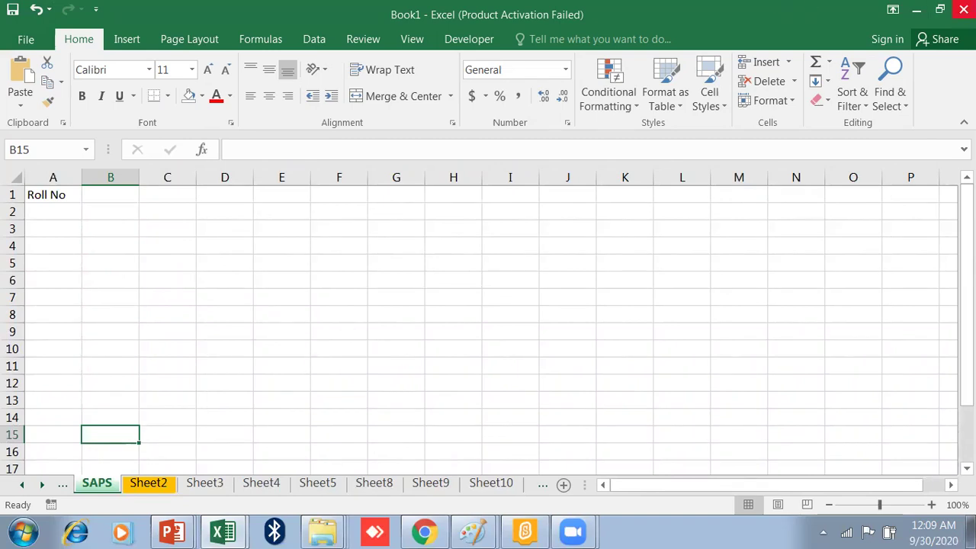
Step: Restore the workbook window to a smaller, movable size, reposition it on the desktop, and maximize it again
{"action": "left_click", "coordinate": [941, 13]}
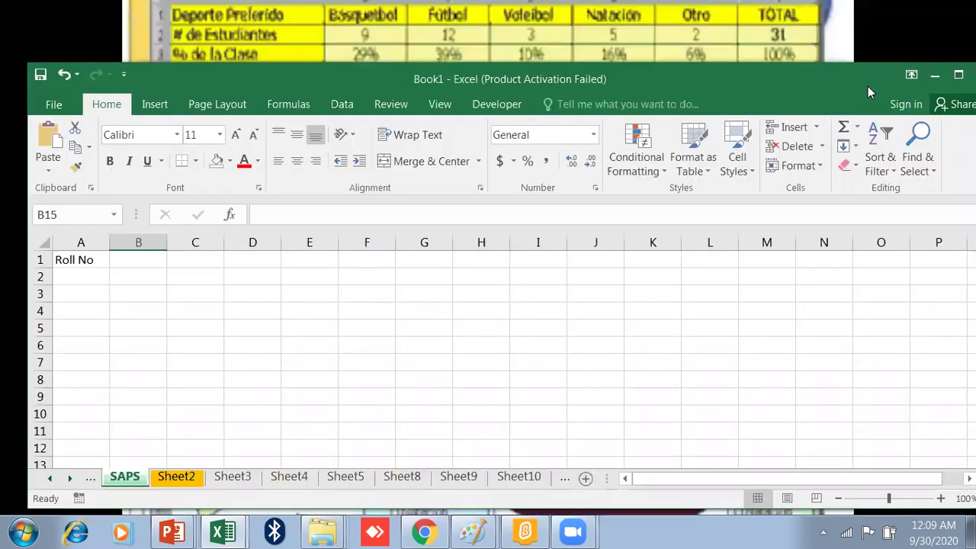
{"action": "left_click_drag", "start_coordinate": [868, 87], "coordinate": [783, 38]}
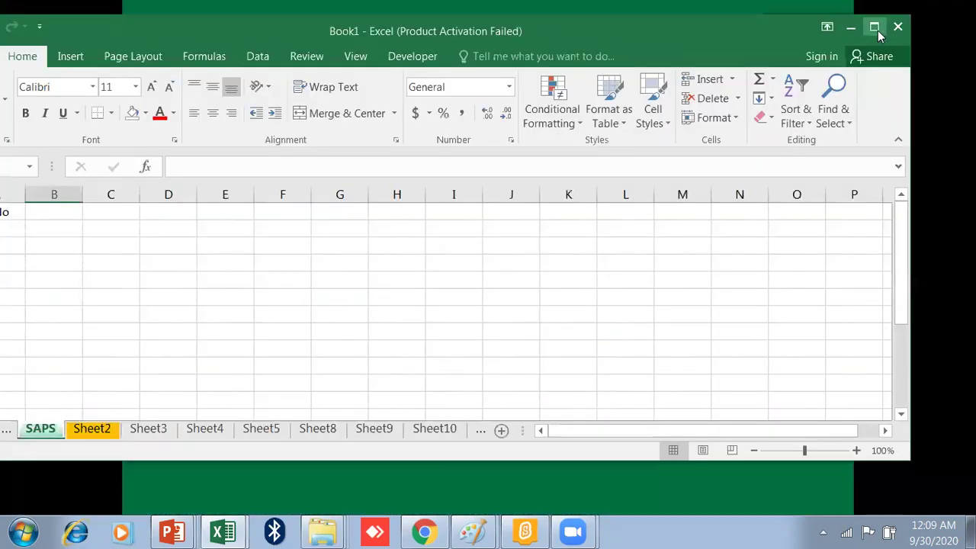
{"action": "left_click", "coordinate": [878, 30]}
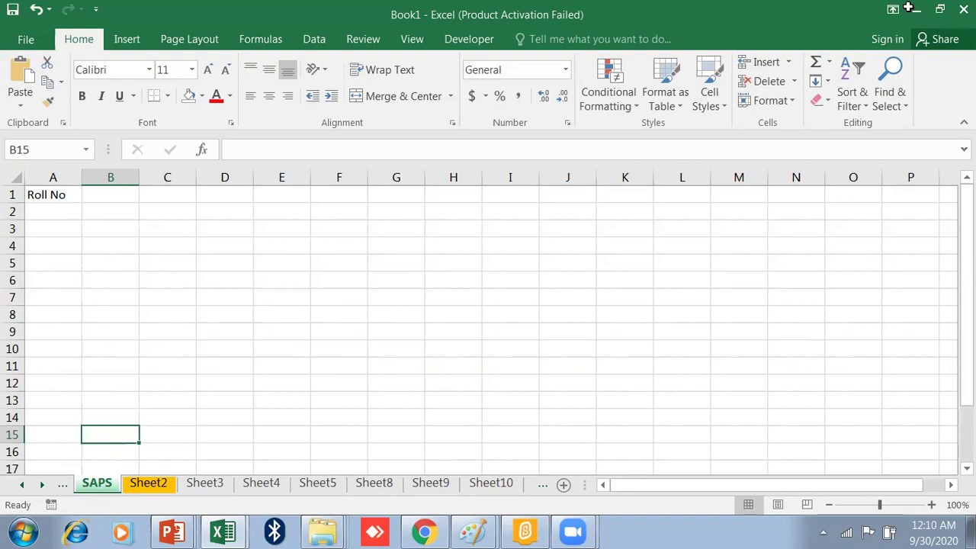
Step: Add the column headings Name, Class, Eng, Maths and Science in cells B1 to F1 of the SAPS sheet
{"action": "left_click", "coordinate": [111, 195]}
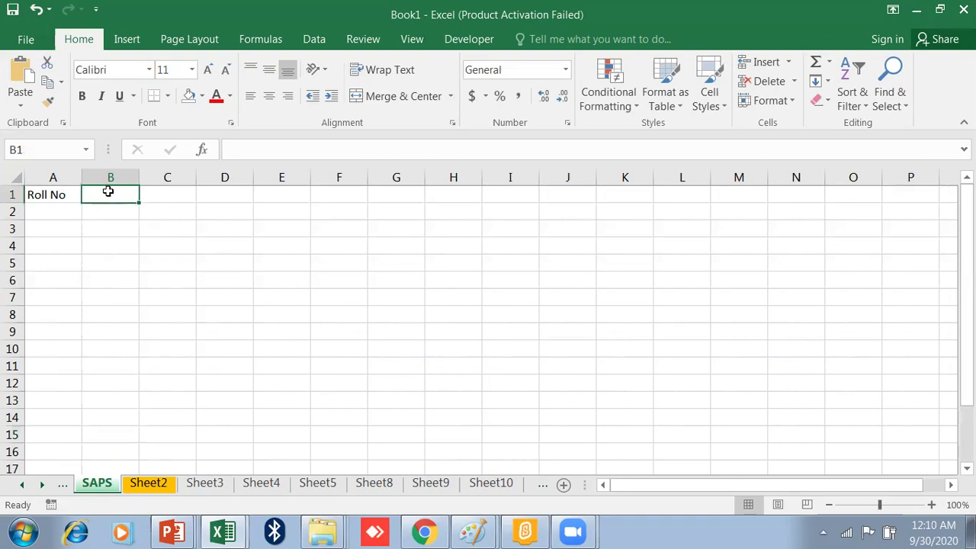
{"action": "type", "text": "Name"}
{"action": "key", "text": "Tab"}
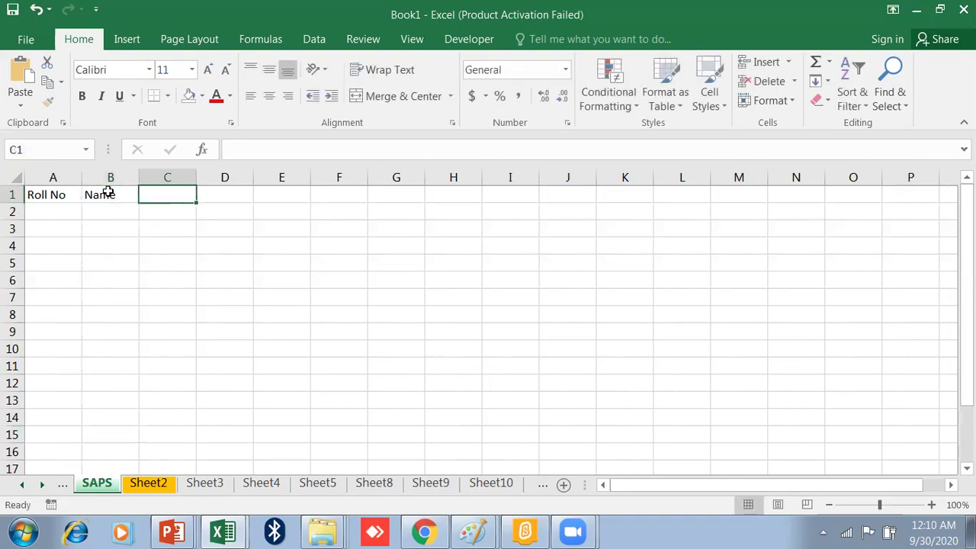
{"action": "type", "text": "Class"}
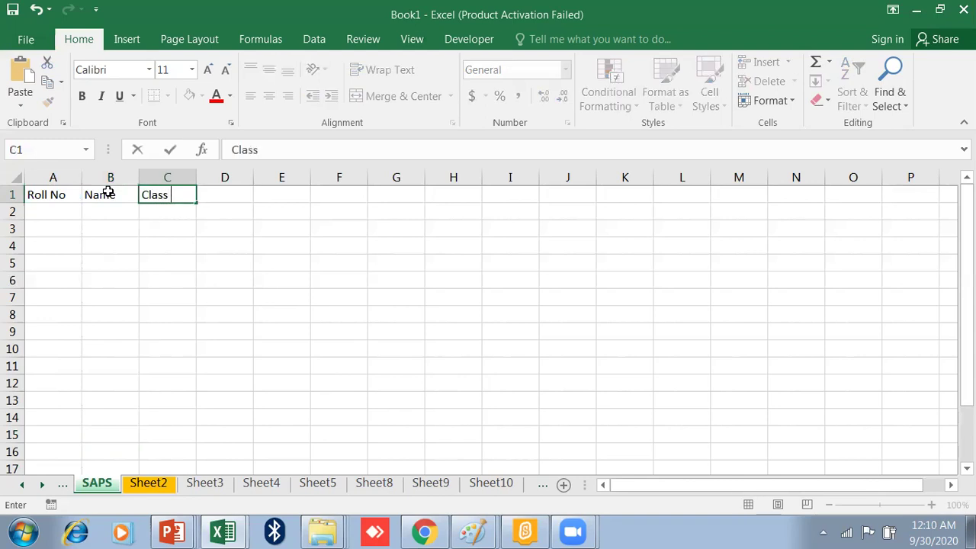
{"action": "key", "text": "Tab"}
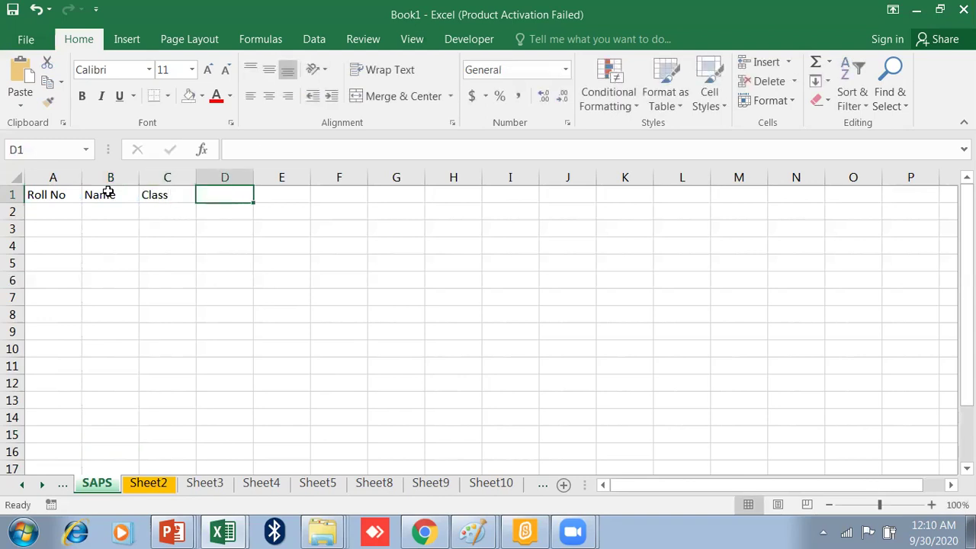
{"action": "type", "text": "Eng"}
{"action": "key", "text": "Tab"}
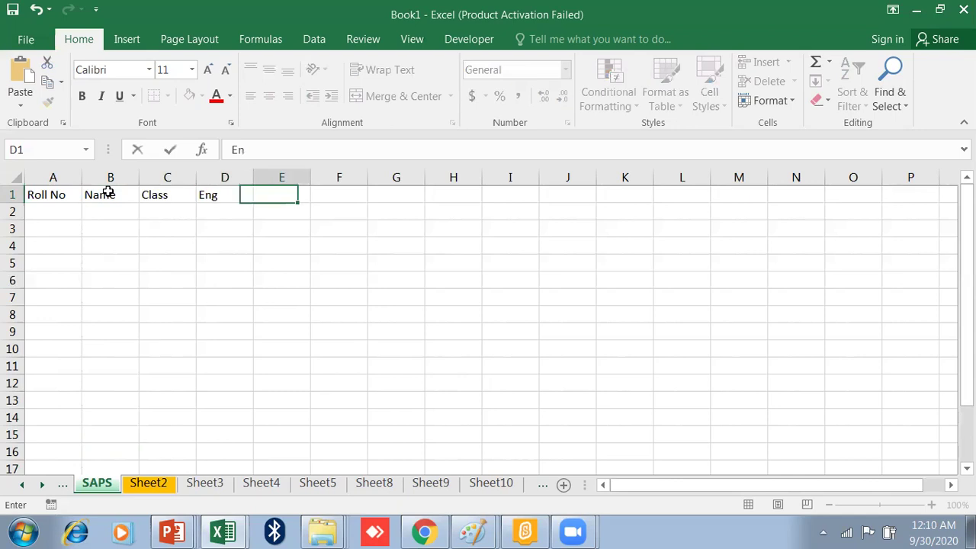
{"action": "type", "text": "Maths"}
{"action": "key", "text": "Tab"}
{"action": "type", "text": "Science"}
{"action": "key", "text": "Tab"}
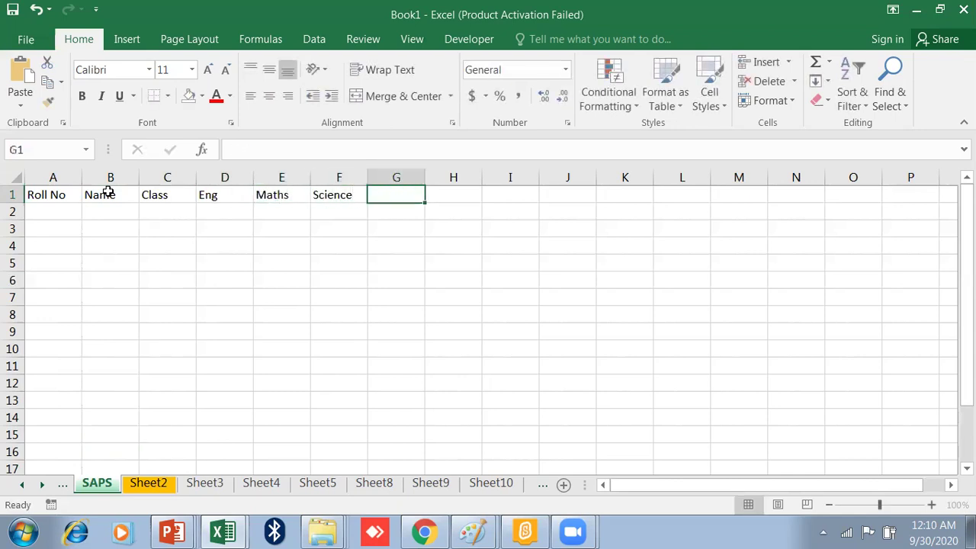
{"action": "left_click", "coordinate": [26, 39]}
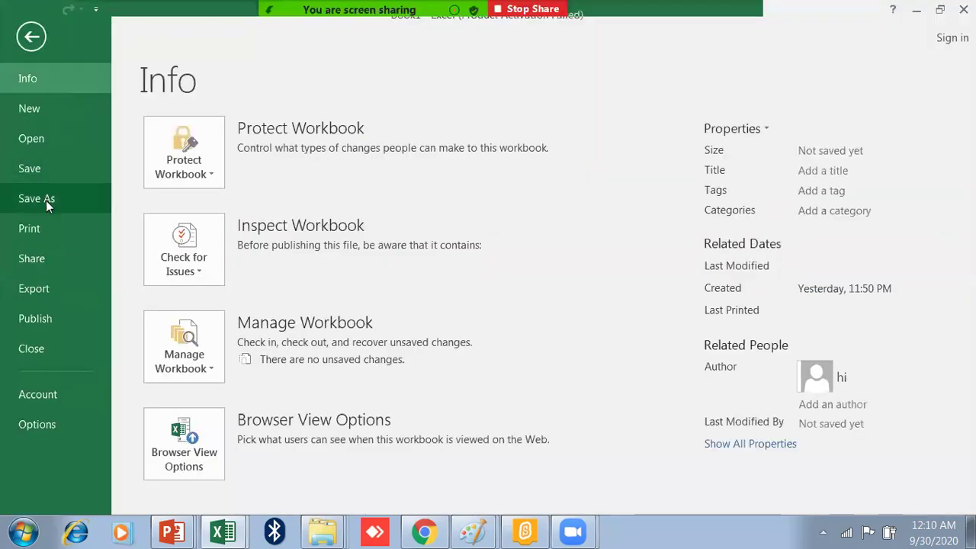
{"action": "left_click", "coordinate": [46, 201]}
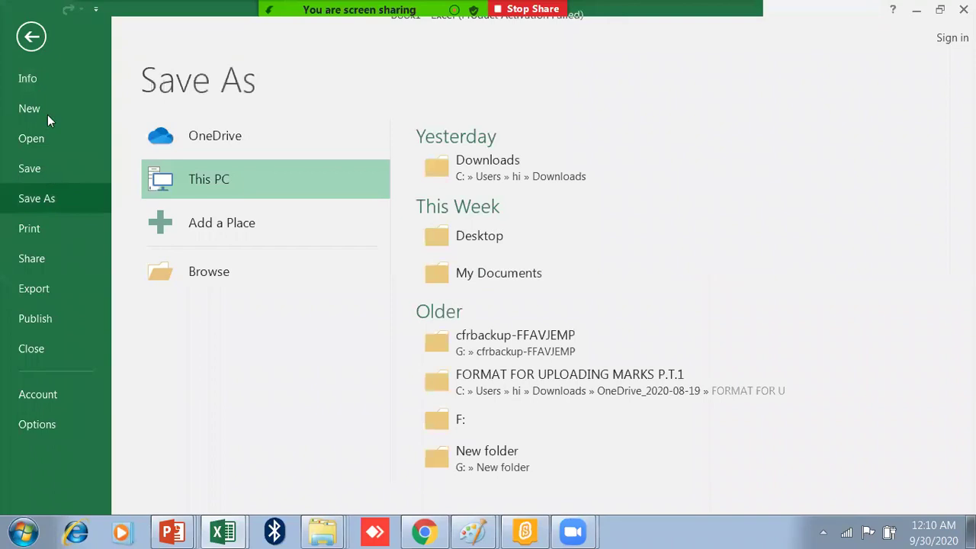
{"action": "left_click", "coordinate": [31, 38]}
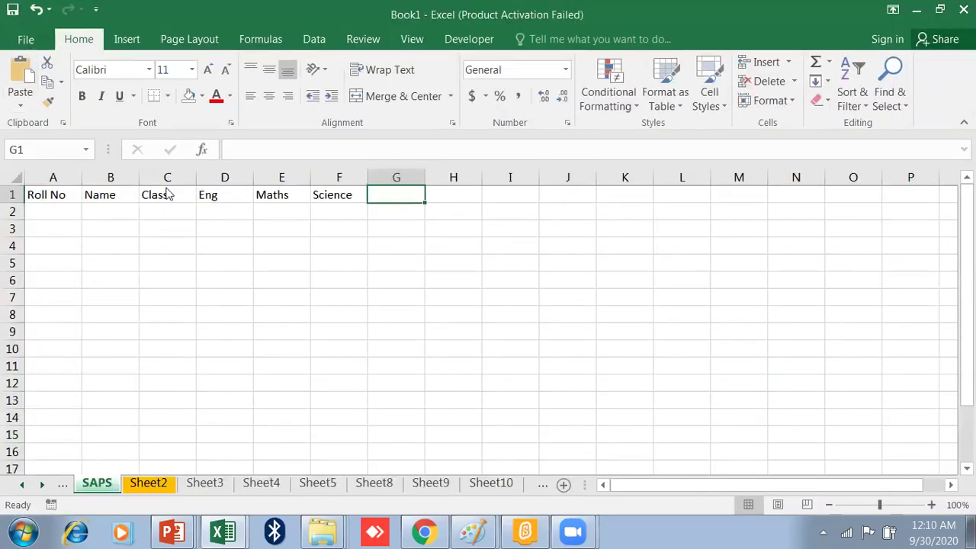
{"action": "key", "text": "F12"}
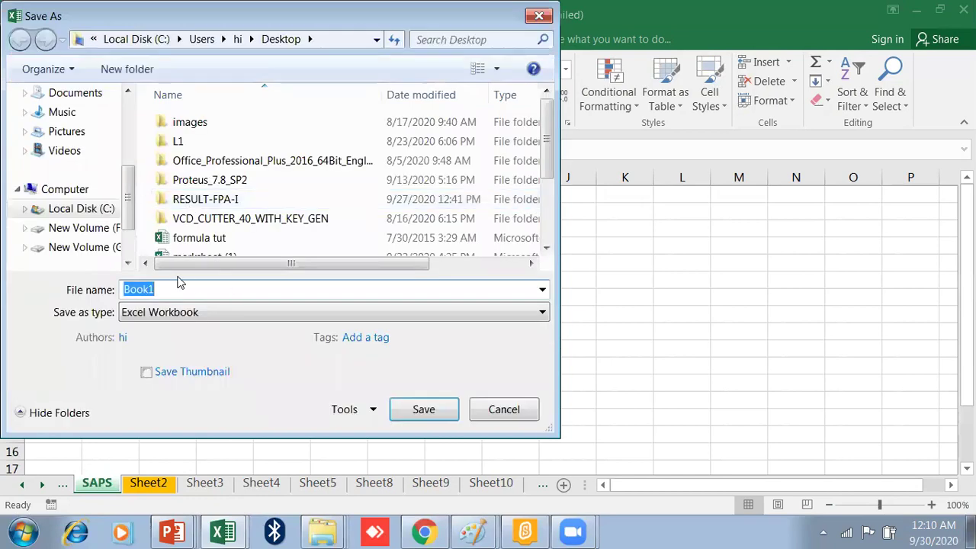
{"action": "left_click", "coordinate": [494, 410]}
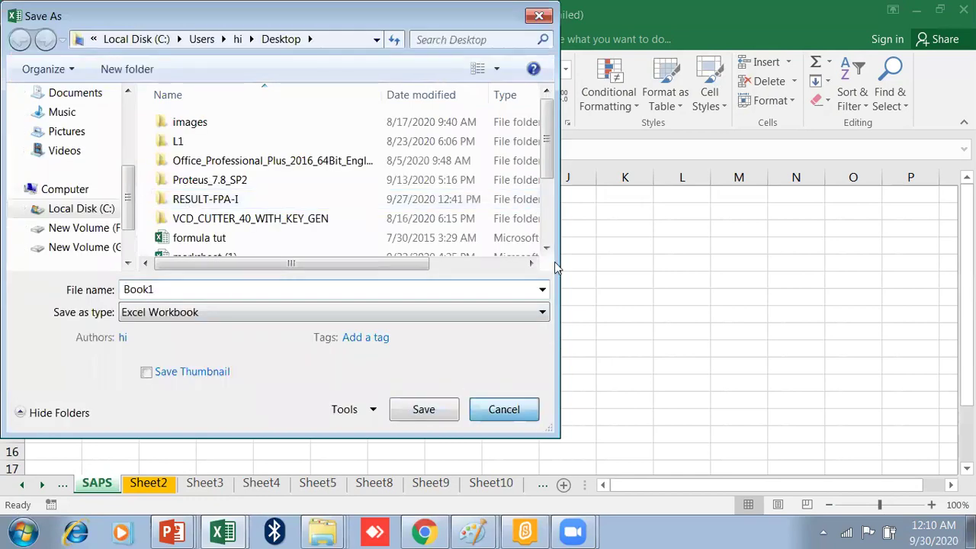
{"action": "key", "text": "Escape"}
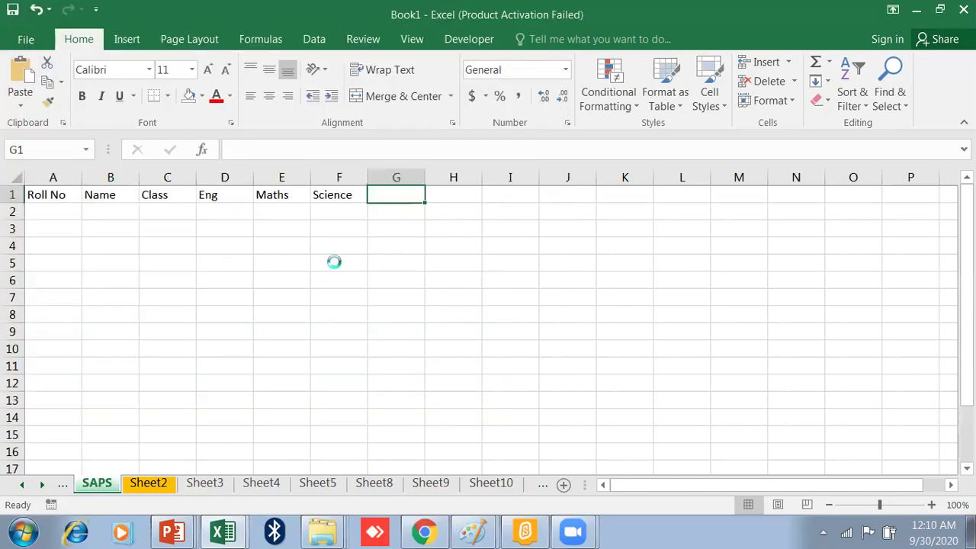
Step: Start saving the workbook and choose the Documents library as its location, after viewing the computer's drives
{"action": "key", "text": "ctrl+s"}
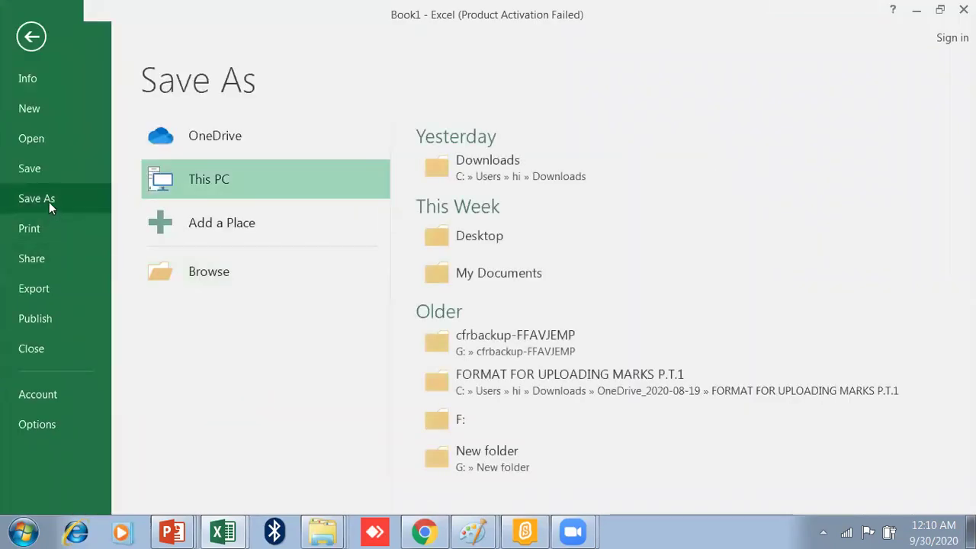
{"action": "left_click", "coordinate": [183, 280]}
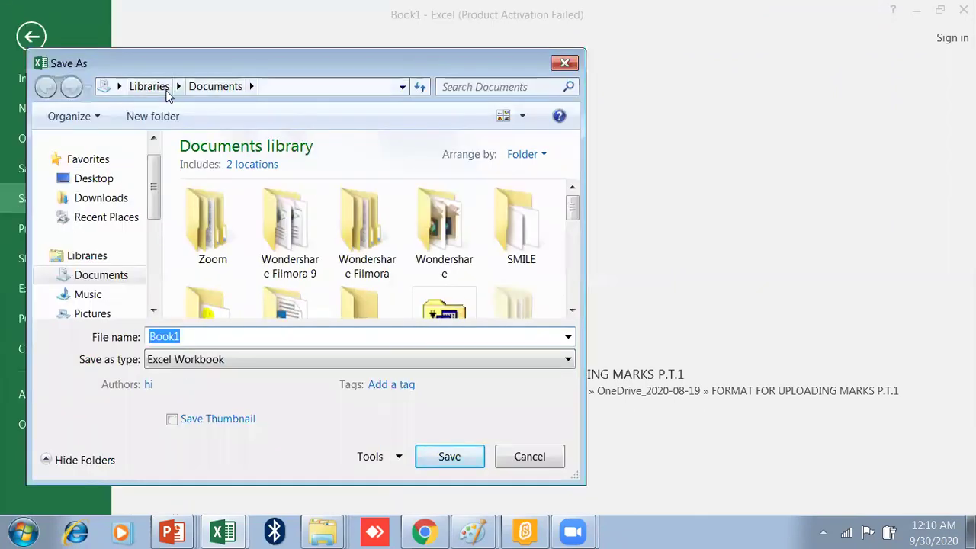
{"action": "left_click", "coordinate": [401, 87]}
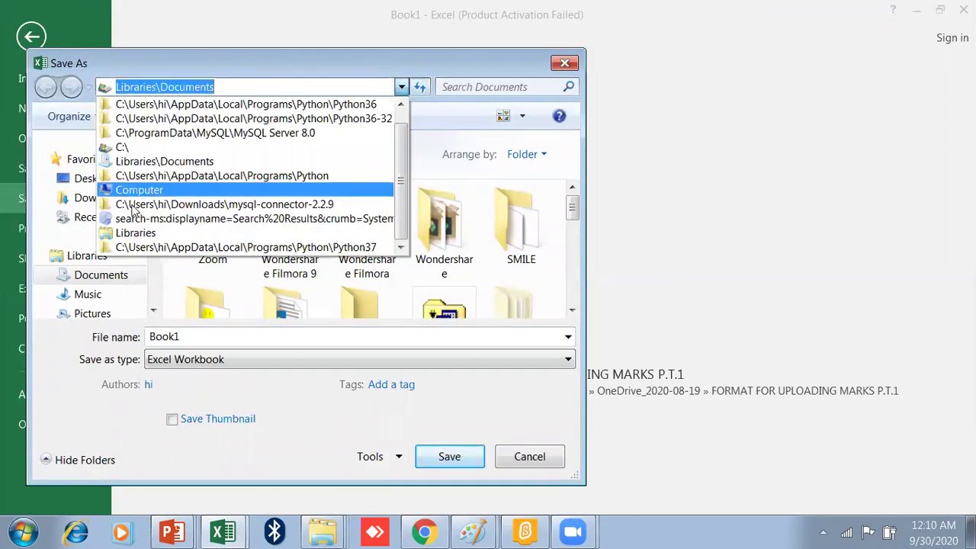
{"action": "left_click", "coordinate": [138, 190]}
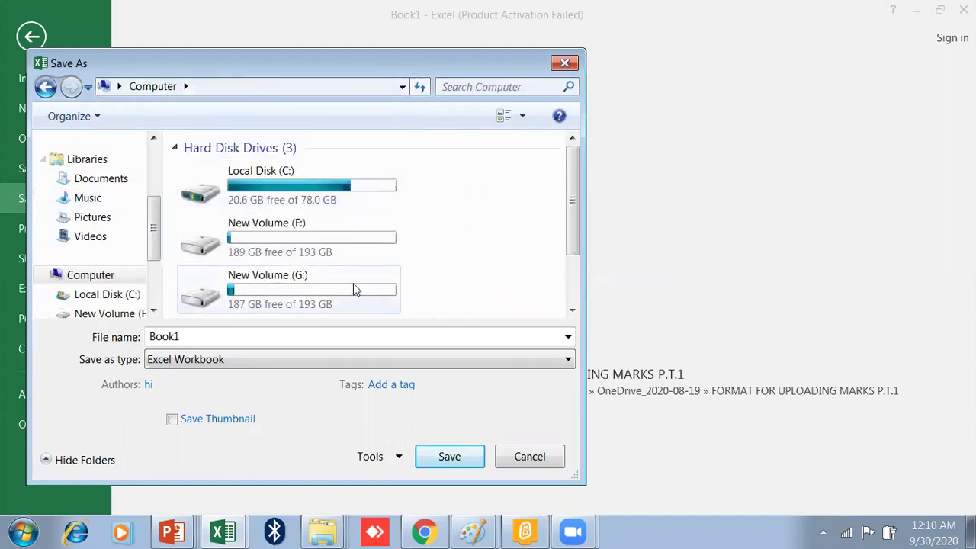
{"action": "left_click", "coordinate": [89, 182]}
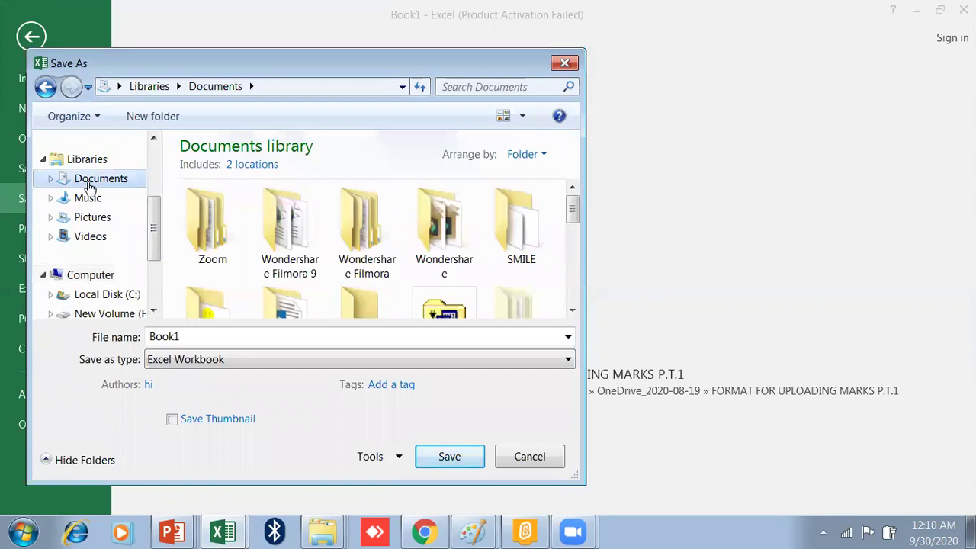
{"action": "mouse_move", "coordinate": [154, 224]}
{"action": "left_mouse_down"}
{"action": "mouse_move", "coordinate": [154, 266]}
{"action": "mouse_move", "coordinate": [154, 208]}
{"action": "left_mouse_up"}
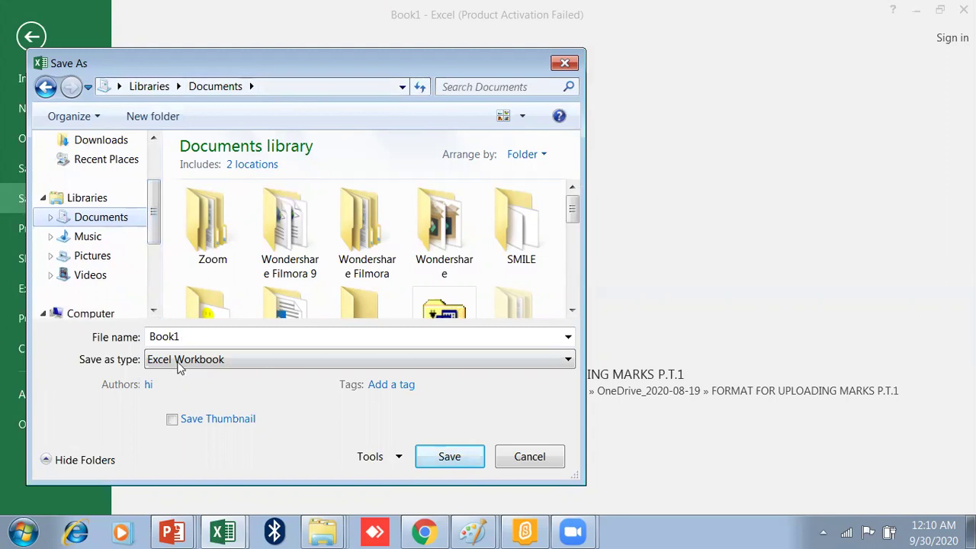
Step: Name the file with the person's first name, review the available file types, and save it as an Excel Workbook
{"action": "double_click", "coordinate": [185, 336]}
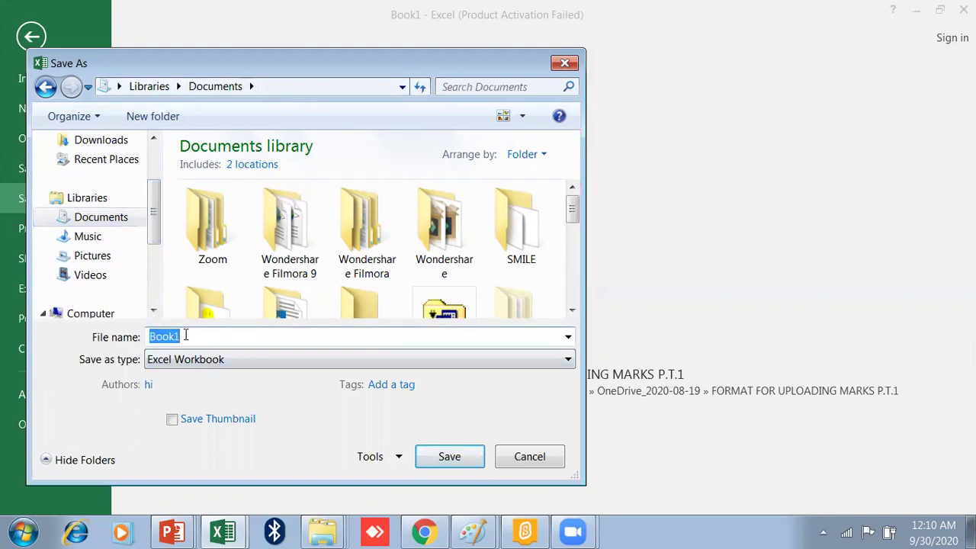
{"action": "type", "text": "Saloni"}
{"action": "left_click", "coordinate": [199, 463]}
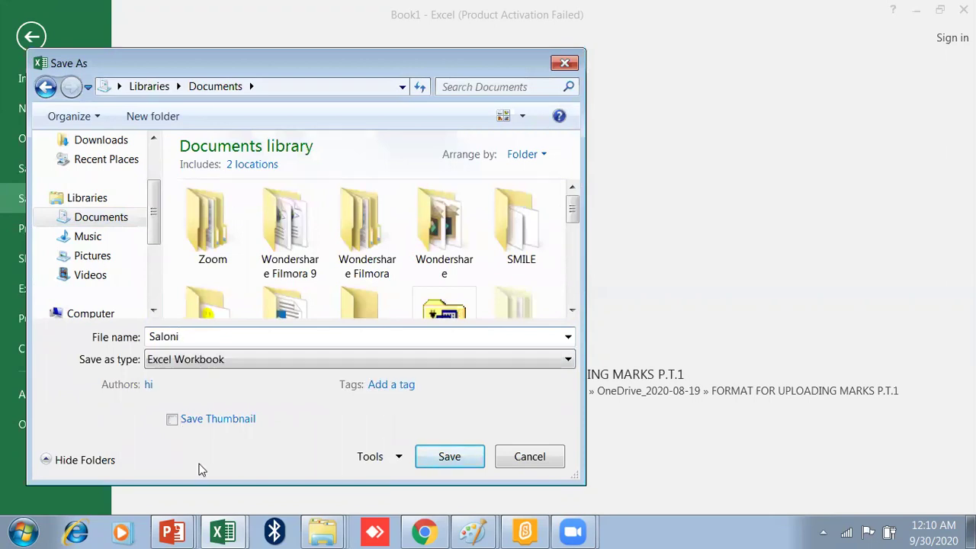
{"action": "left_click", "coordinate": [205, 364]}
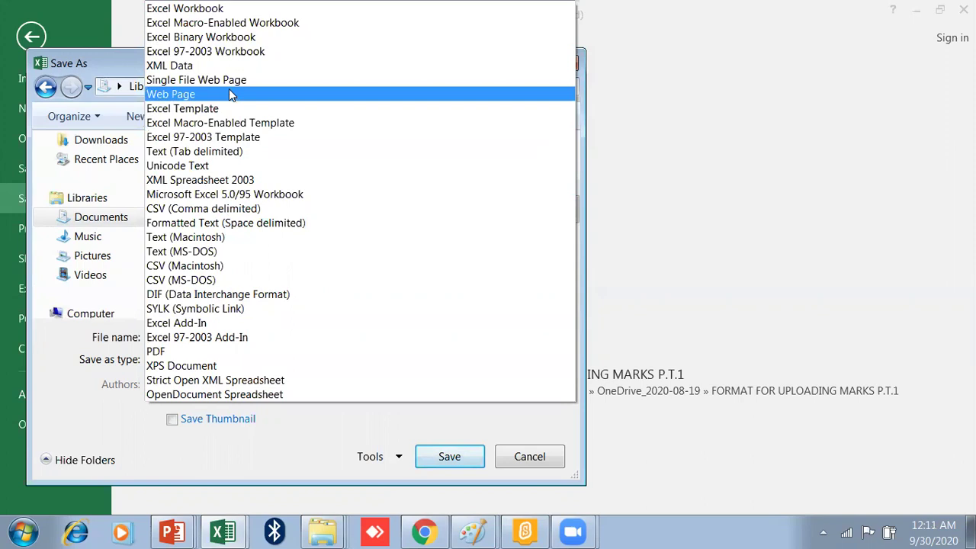
{"action": "left_click", "coordinate": [518, 458]}
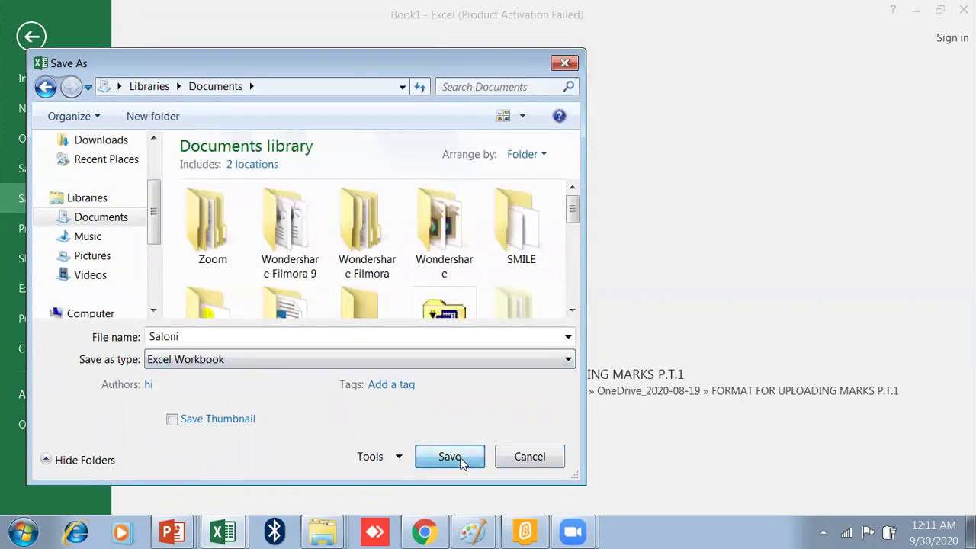
{"action": "left_click", "coordinate": [421, 462]}
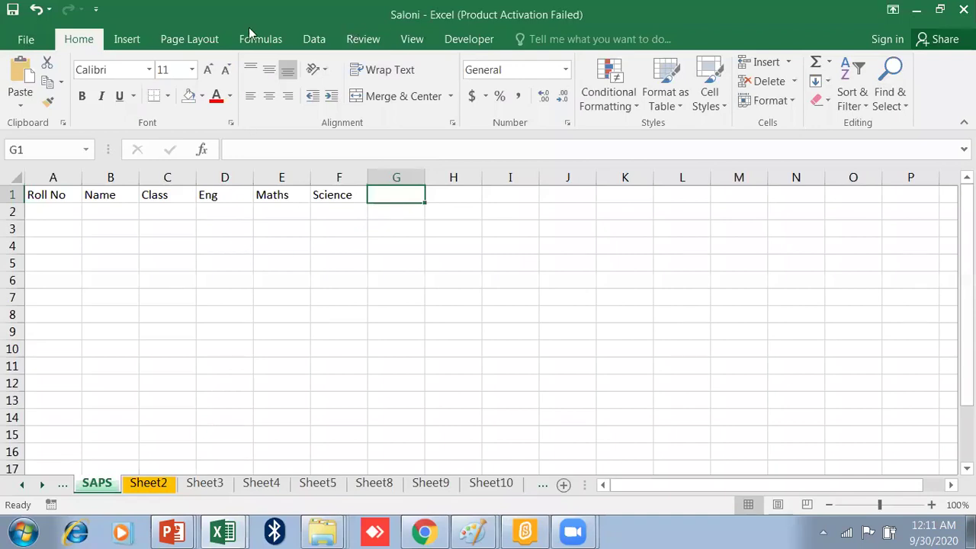
Step: Restore the saved workbook's window to its smaller size and maximize it again
{"action": "double_click", "coordinate": [249, 28]}
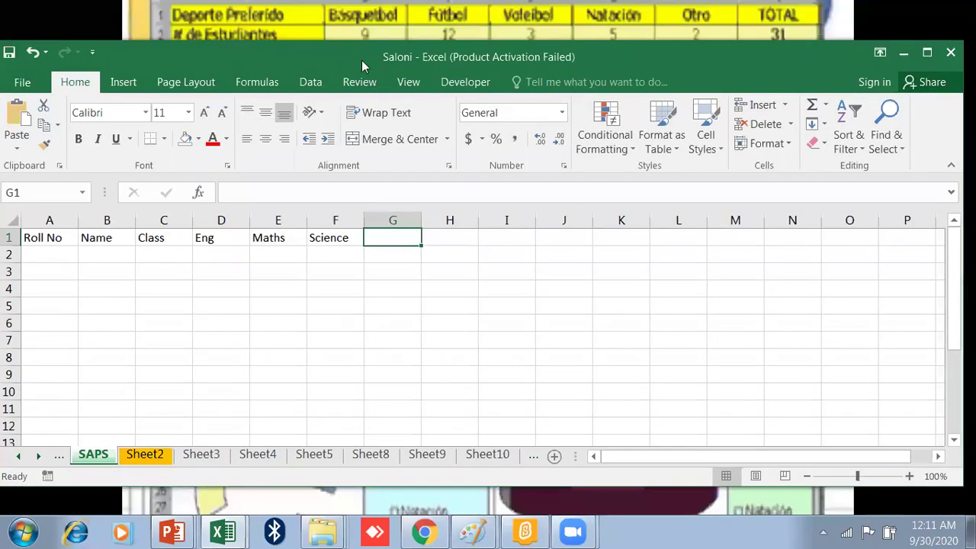
{"action": "left_click", "coordinate": [928, 54]}
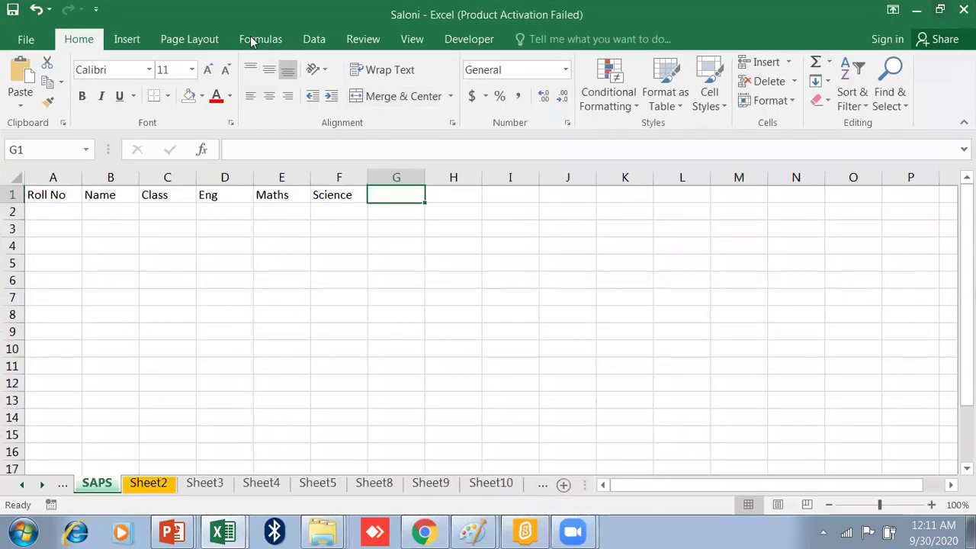